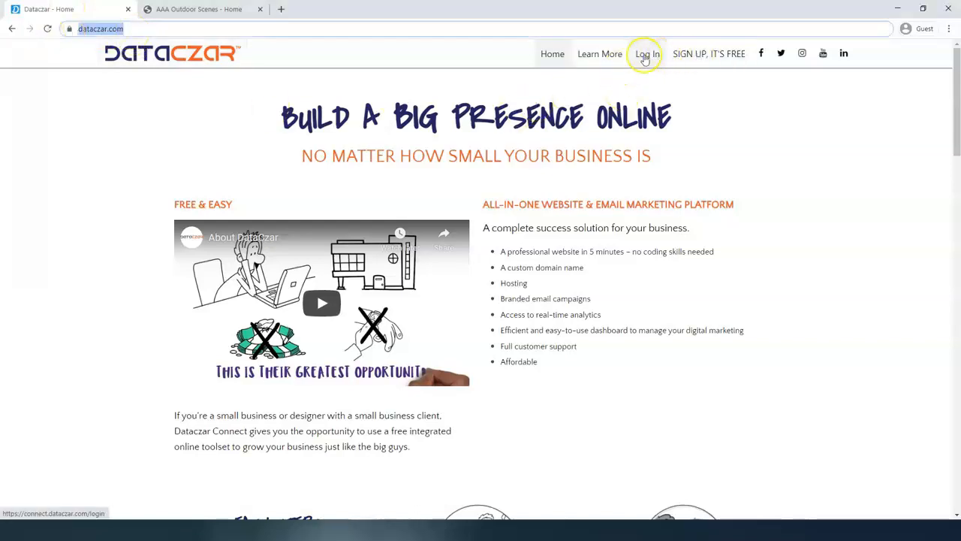
Open the Dataczar login page and log in with the account e-mail address and password
{"action": "left_click", "coordinate": [644, 56]}
{"action": "key", "text": "ctrl+v"}
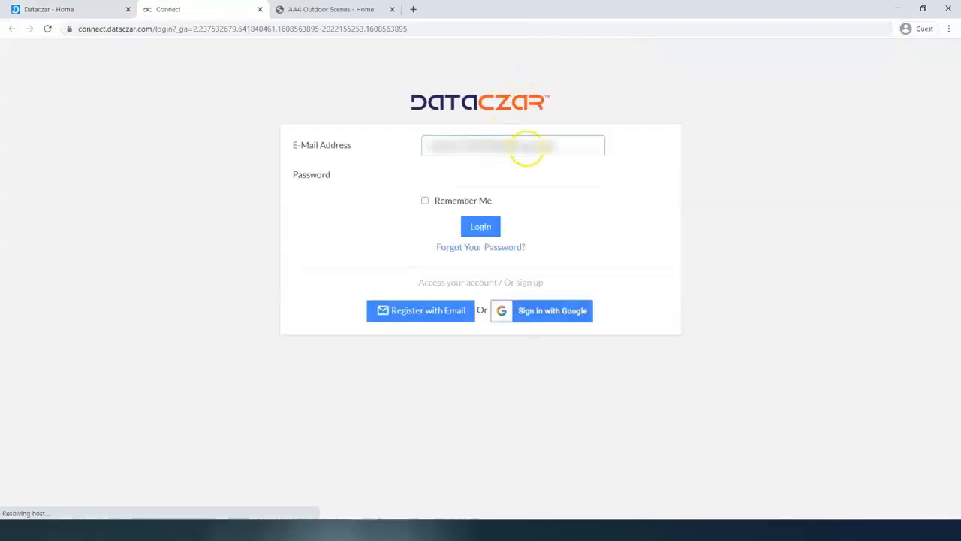
{"action": "left_click", "coordinate": [484, 173]}
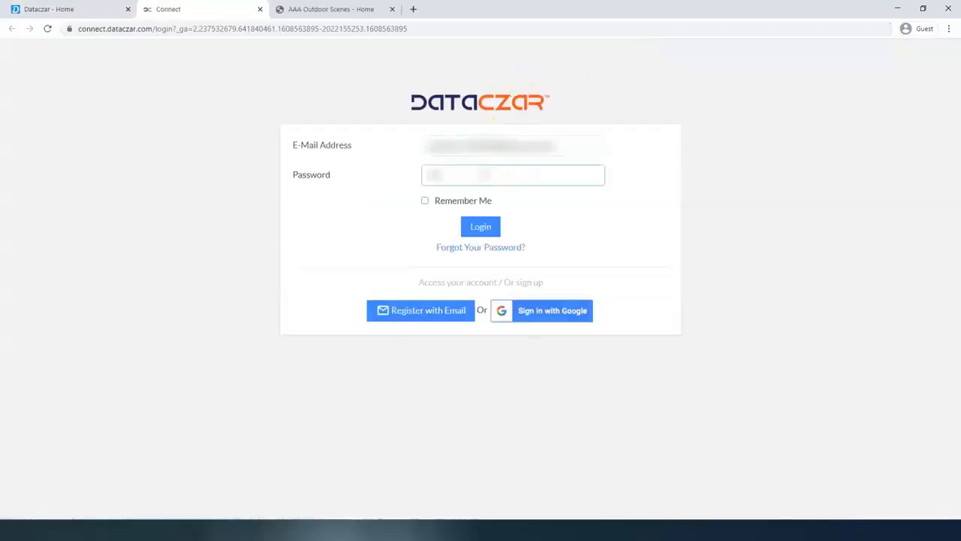
{"action": "type", "text": "••••••••"}
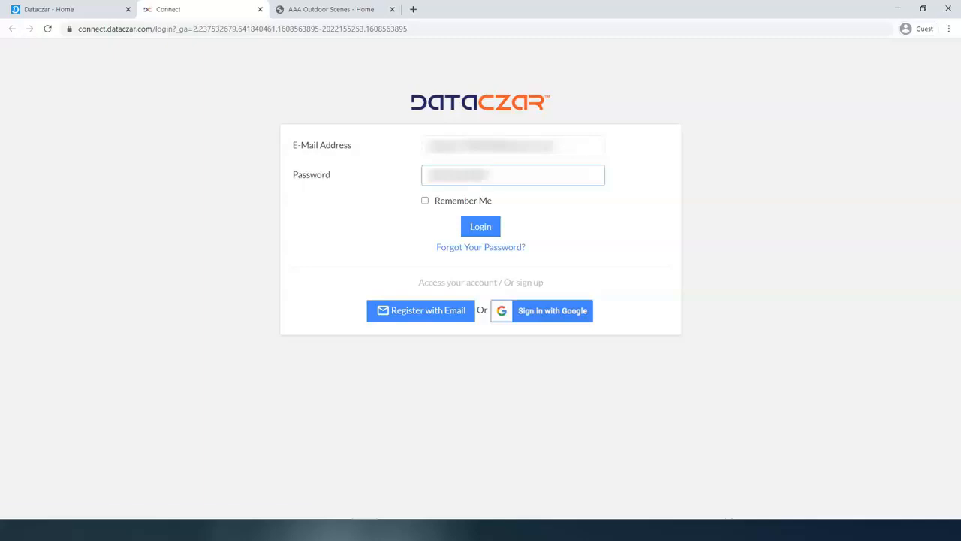
{"action": "key", "text": "Return"}
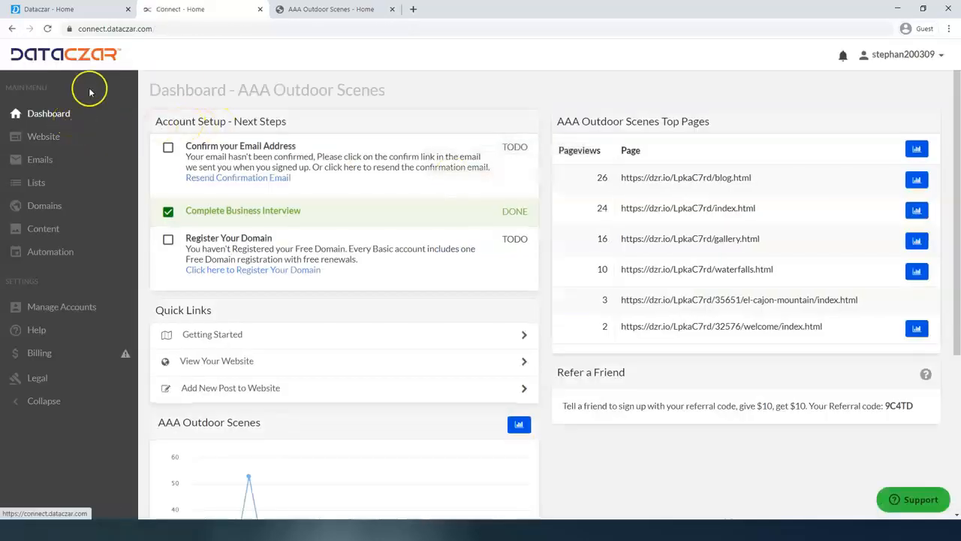
Close the Dataczar home page tab and switch the browser to full screen
{"action": "left_click", "coordinate": [128, 10]}
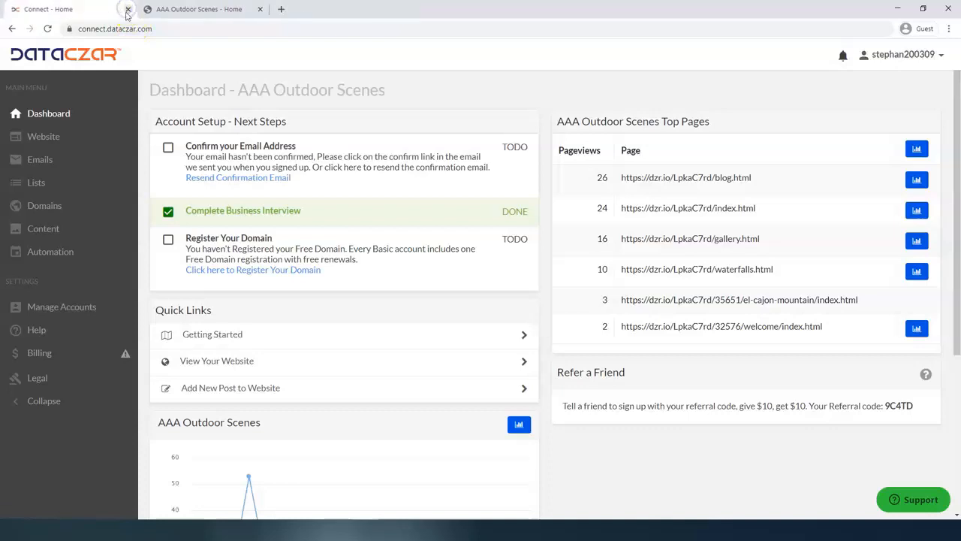
{"action": "key", "text": "F11"}
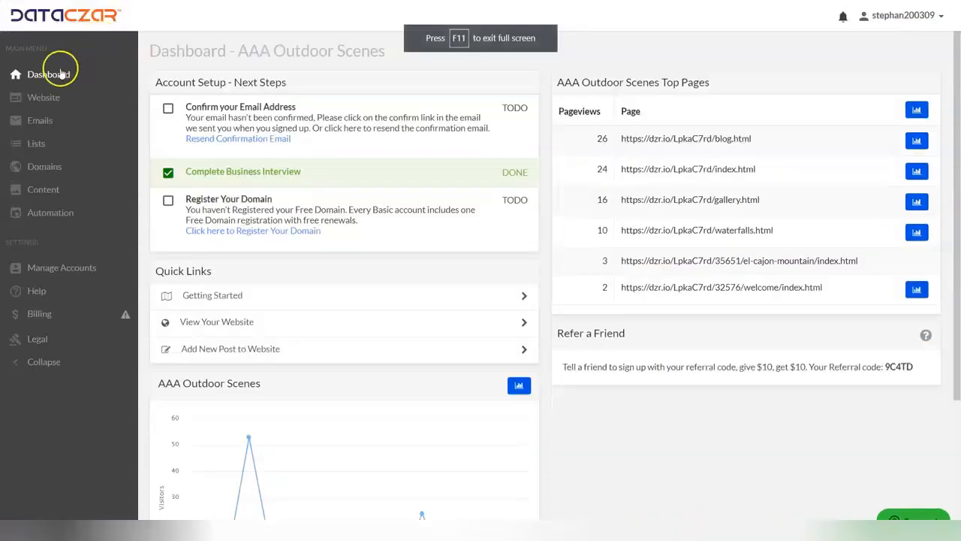
Open the El Cajon Mountain post from the website's posts for editing and examine its settings and content
{"action": "left_click", "coordinate": [44, 100]}
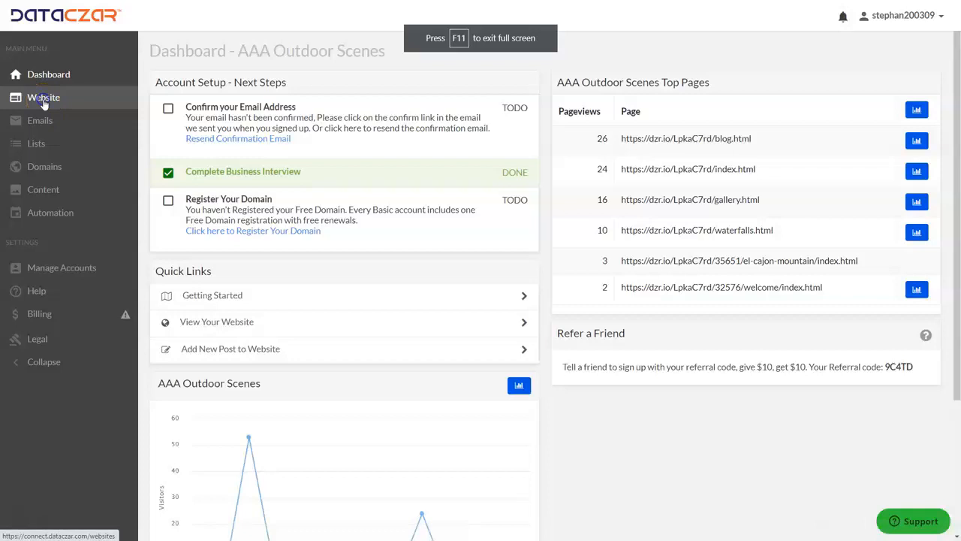
{"action": "left_click", "coordinate": [259, 105]}
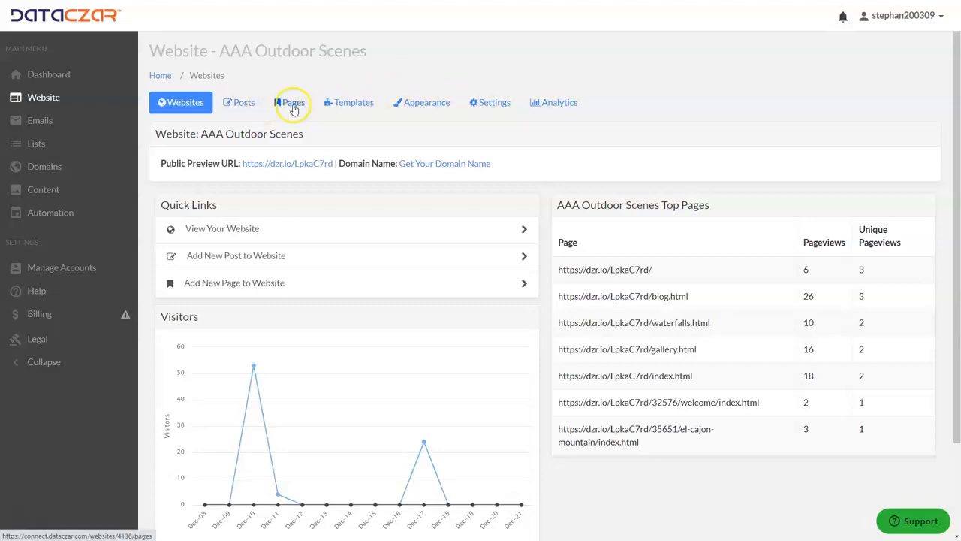
{"action": "left_click", "coordinate": [241, 107]}
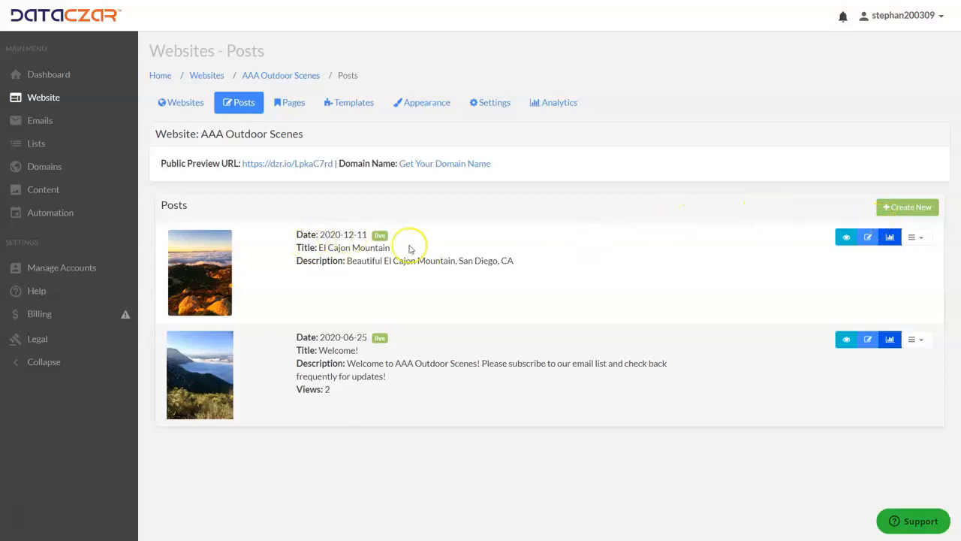
{"action": "left_click", "coordinate": [868, 239]}
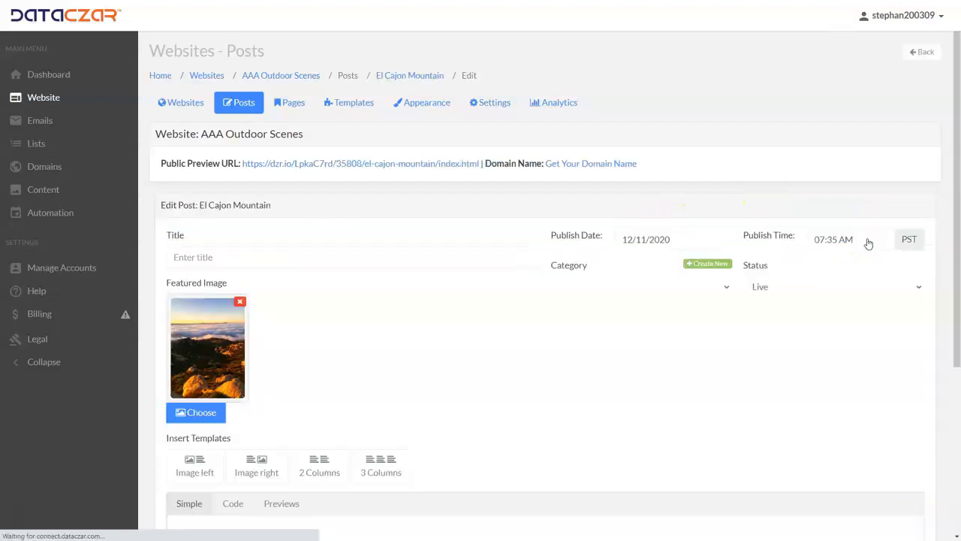
{"action": "scroll", "coordinate": [386, 318], "scroll_direction": "down", "scroll_amount": 5}
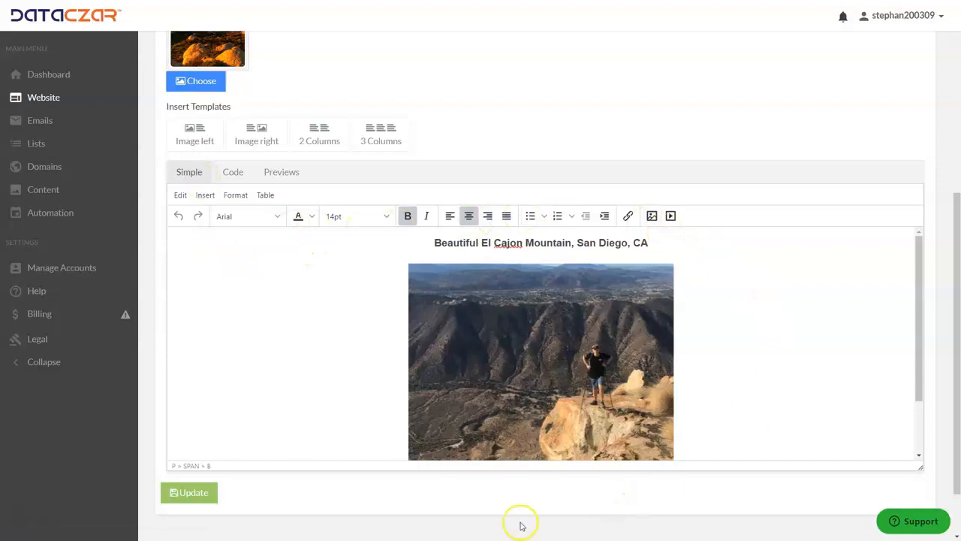
{"action": "scroll", "coordinate": [403, 322], "scroll_direction": "up", "scroll_amount": 3}
{"action": "scroll", "coordinate": [405, 330], "scroll_direction": "up", "scroll_amount": 2}
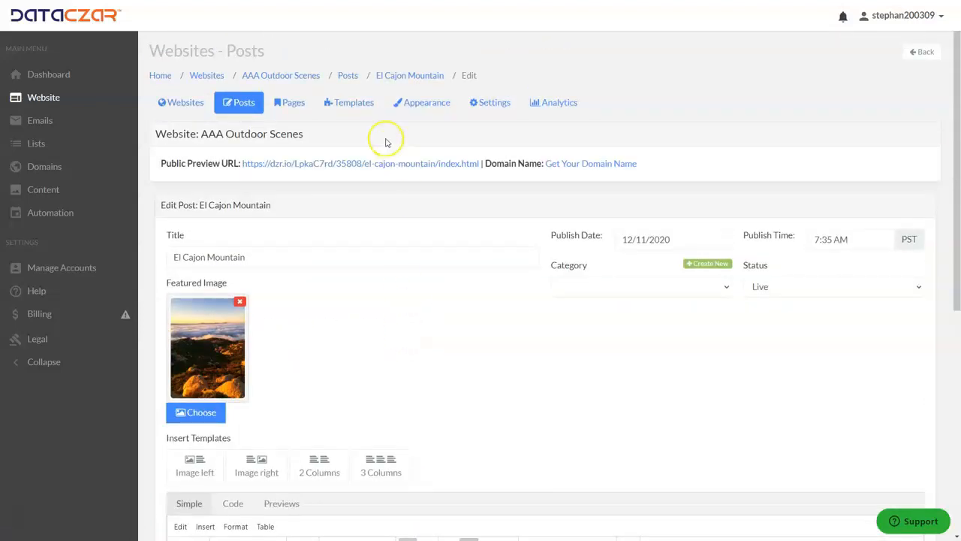
Open the website's list of pages and view the live Waterfalls page of AAA Outdoor Scenes
{"action": "left_click", "coordinate": [291, 104]}
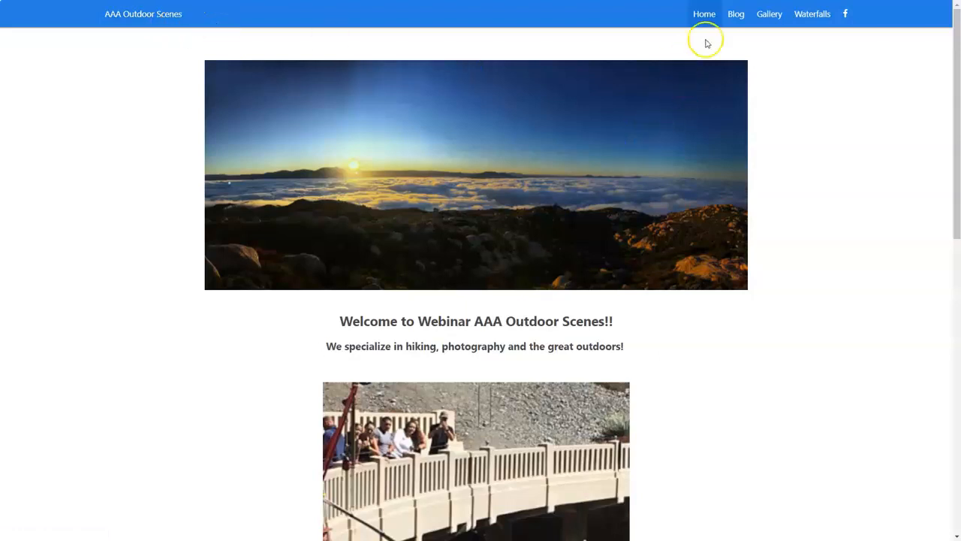
{"action": "left_click", "coordinate": [820, 16]}
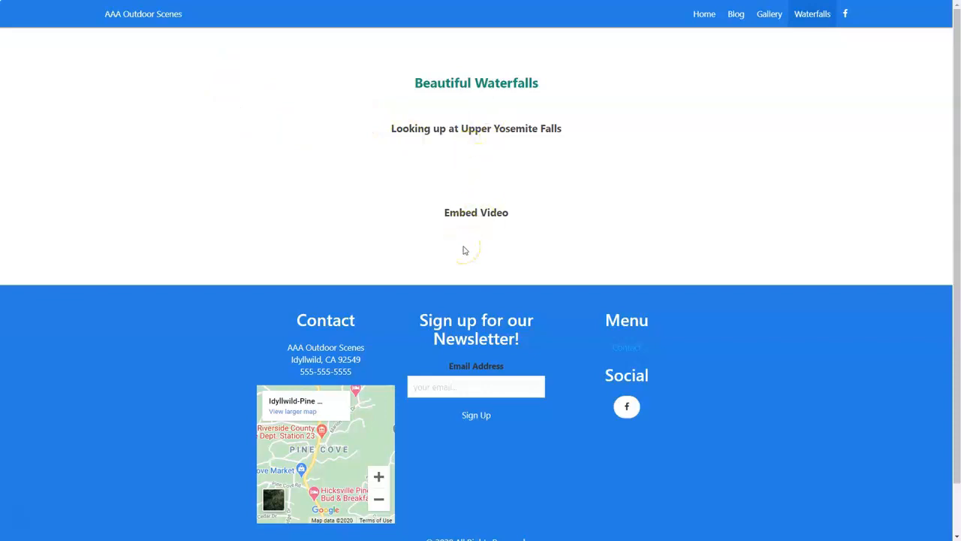
{"action": "key", "text": "ctrl+Tab"}
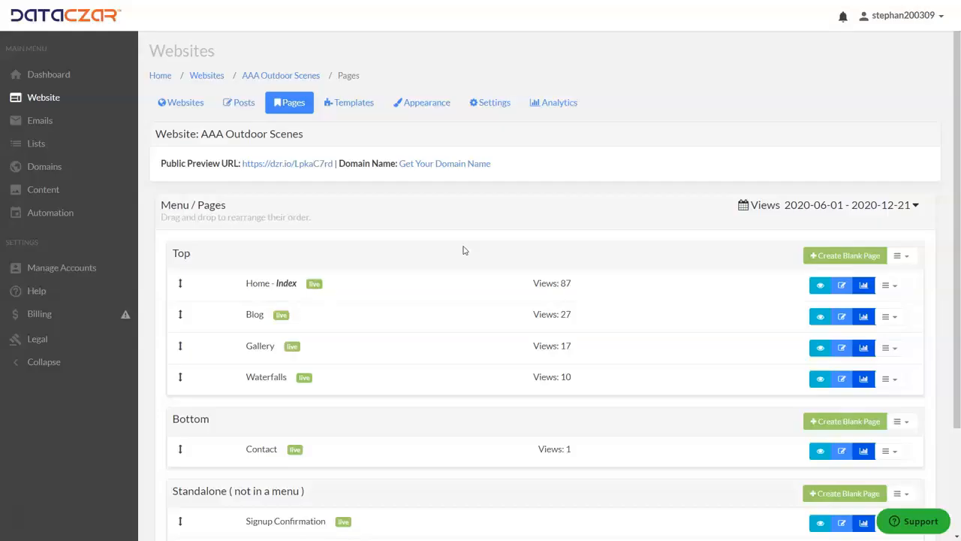
Open the Waterfalls page for editing and upload a waterfall photo from the Saved_Images_Webinars folder as its featured image
{"action": "left_click", "coordinate": [842, 382]}
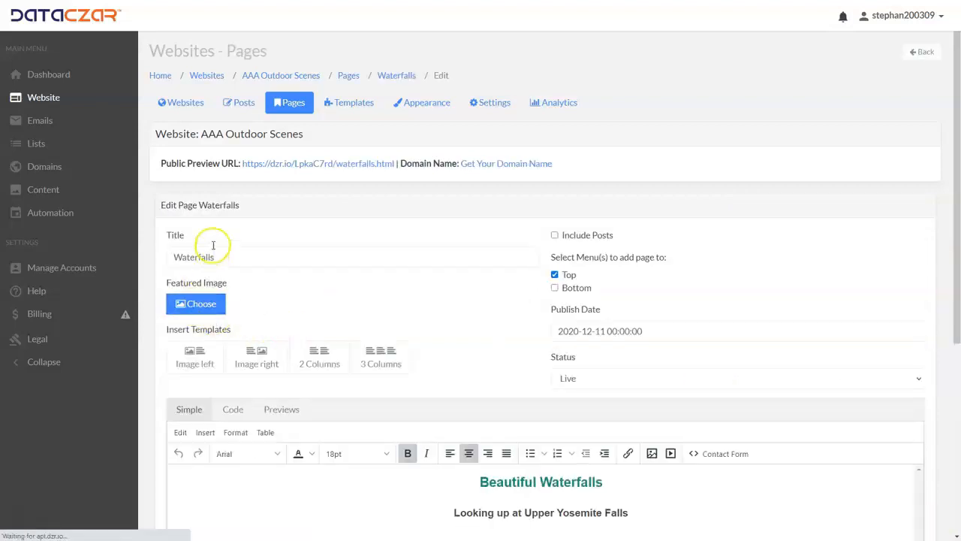
{"action": "left_click", "coordinate": [207, 306]}
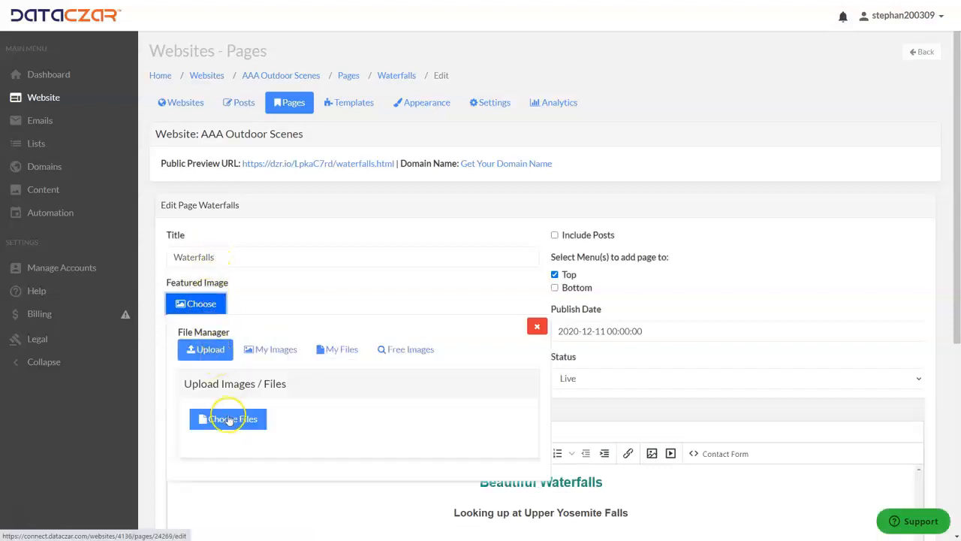
{"action": "left_click", "coordinate": [268, 353]}
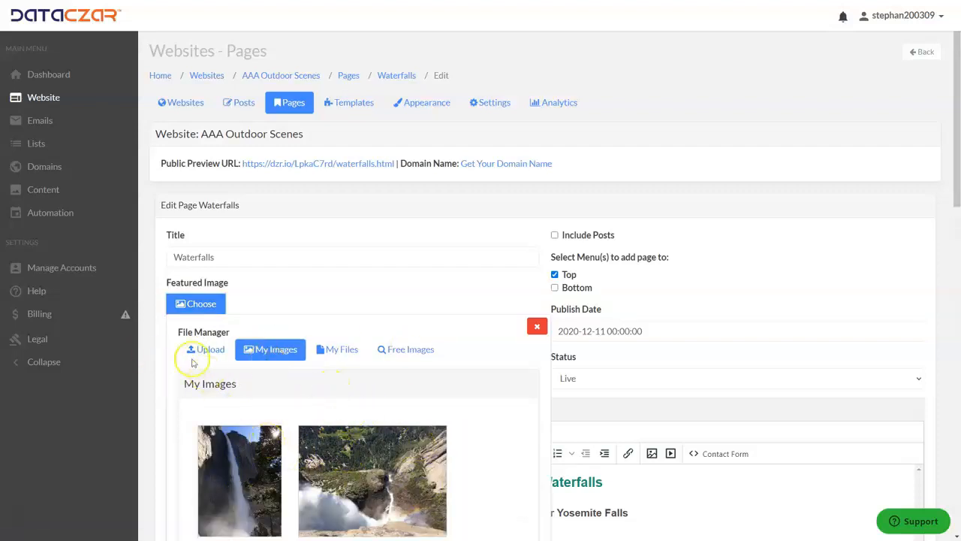
{"action": "left_click", "coordinate": [214, 350]}
{"action": "left_click", "coordinate": [225, 419]}
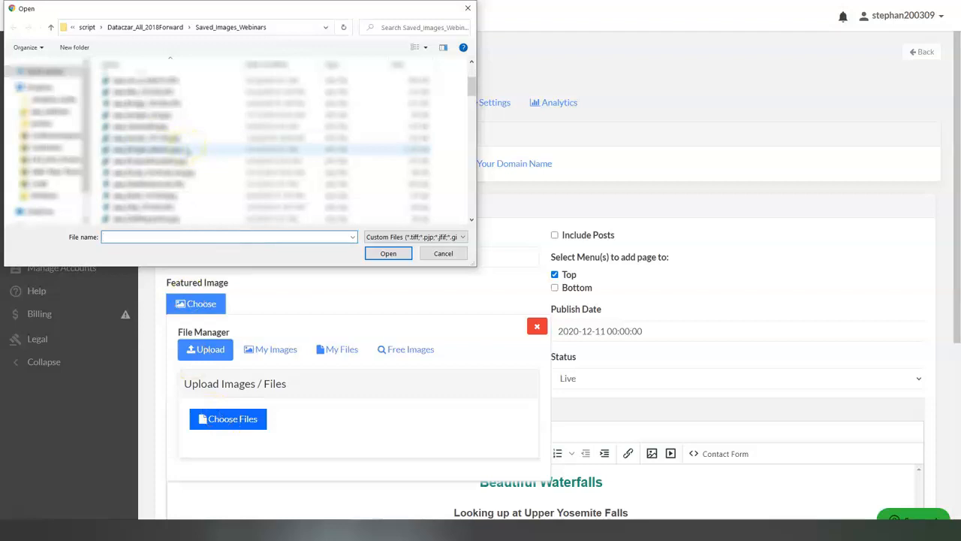
{"action": "scroll", "coordinate": [188, 150], "scroll_direction": "down", "scroll_amount": 1}
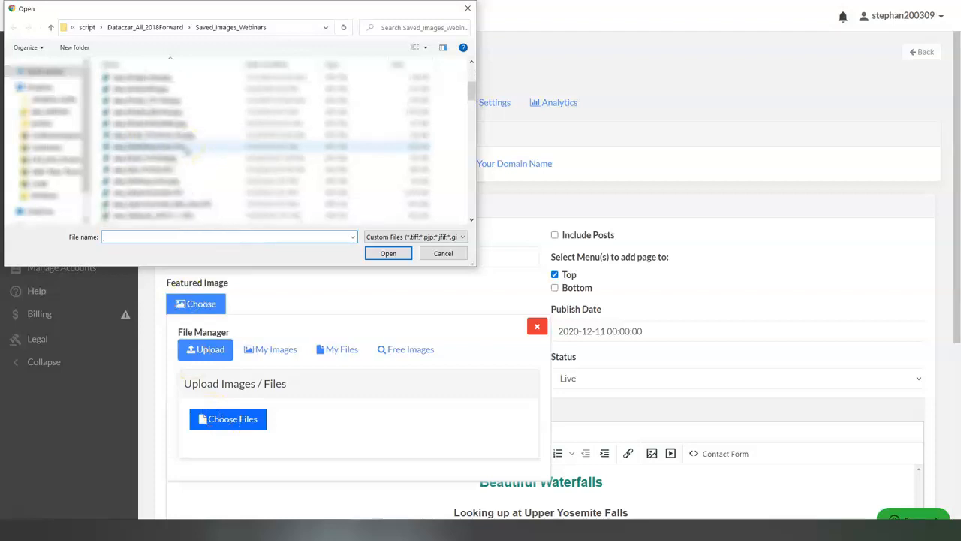
{"action": "double_click", "coordinate": [169, 194]}
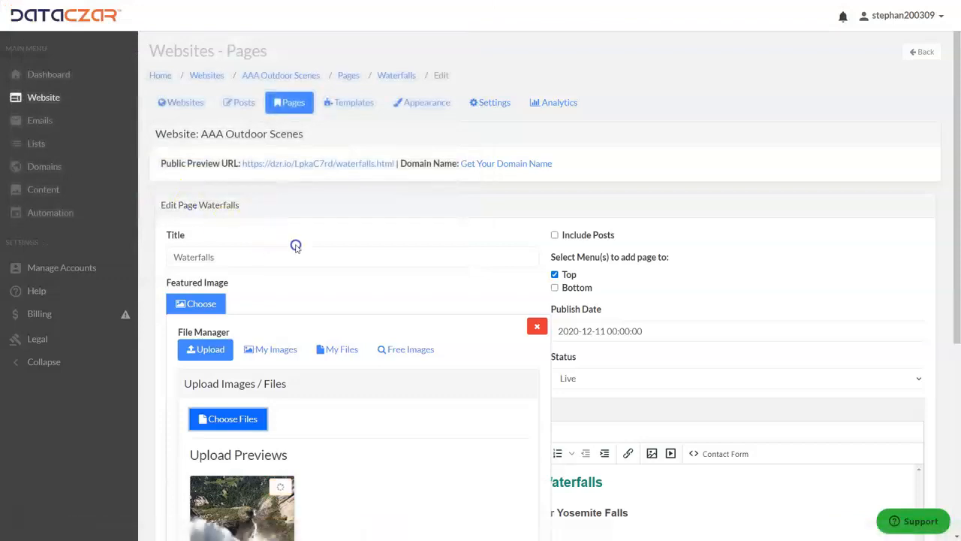
Insert the tall waterfall photo from the uploaded images on a new line below "Looking up at Upper Yosemite Falls"
{"action": "scroll", "coordinate": [297, 244], "scroll_direction": "down", "scroll_amount": 2}
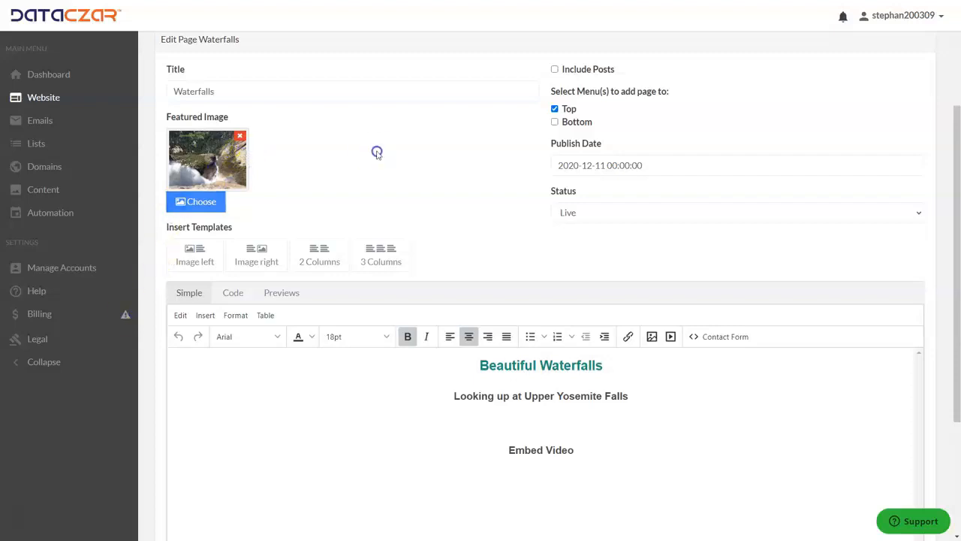
{"action": "scroll", "coordinate": [381, 144], "scroll_direction": "down", "scroll_amount": 2}
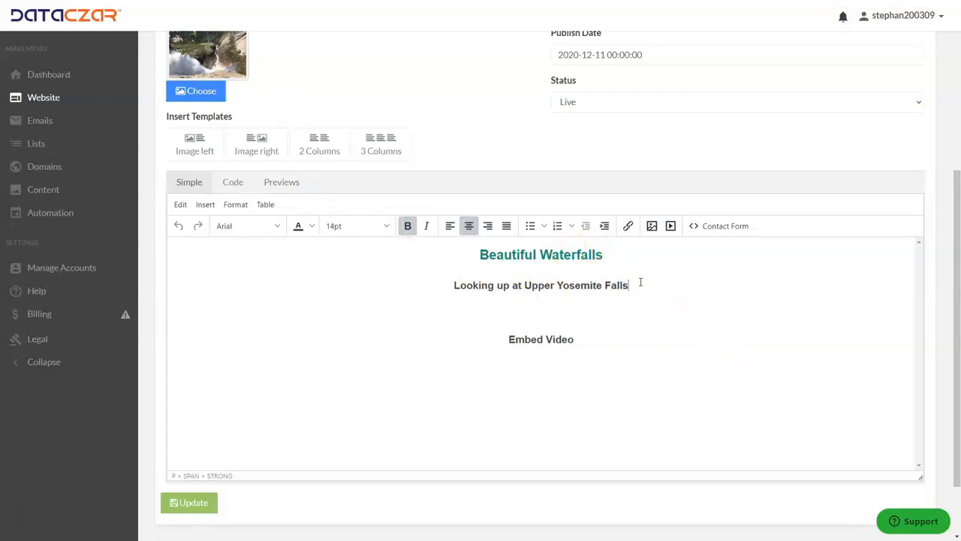
{"action": "key", "text": "Return"}
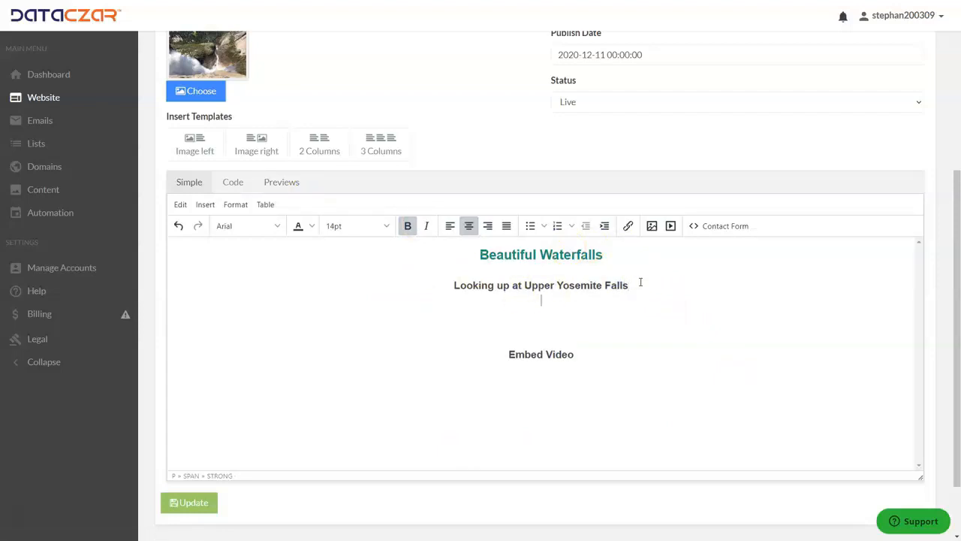
{"action": "left_click", "coordinate": [671, 227]}
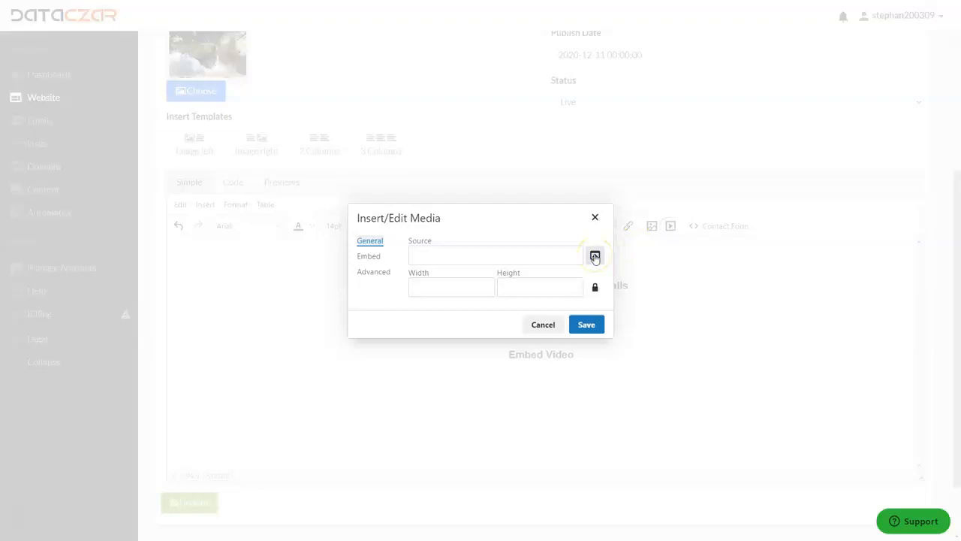
{"action": "left_click", "coordinate": [595, 217]}
{"action": "left_click", "coordinate": [652, 227]}
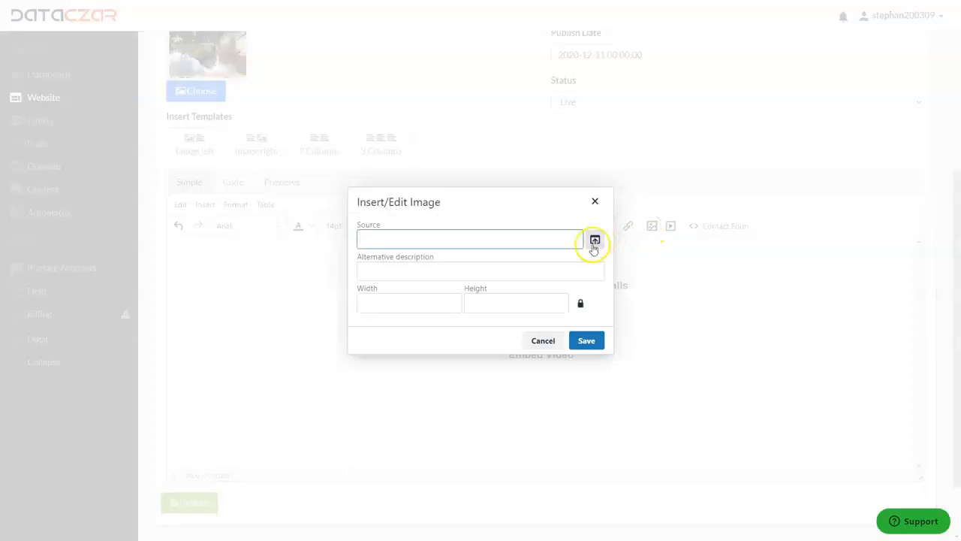
{"action": "left_click", "coordinate": [594, 238]}
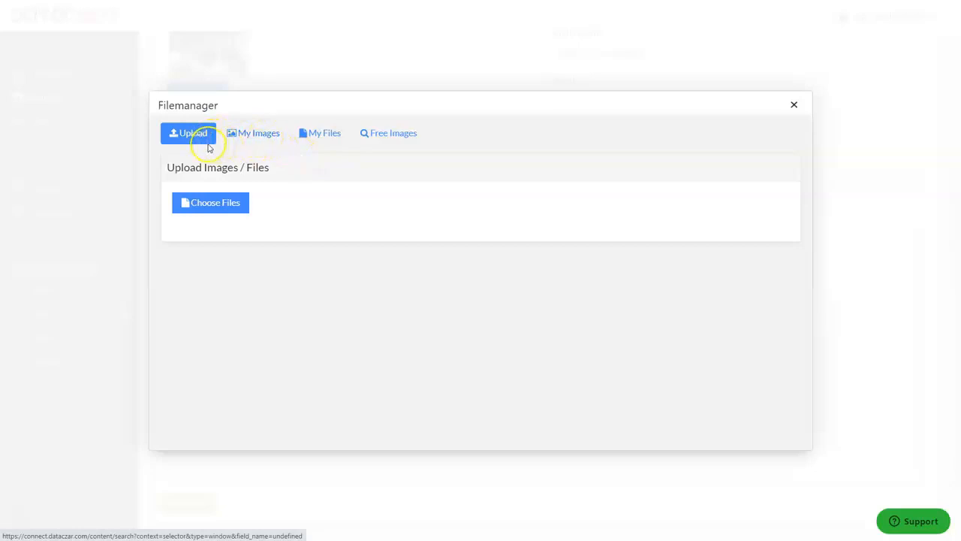
{"action": "left_click", "coordinate": [320, 147]}
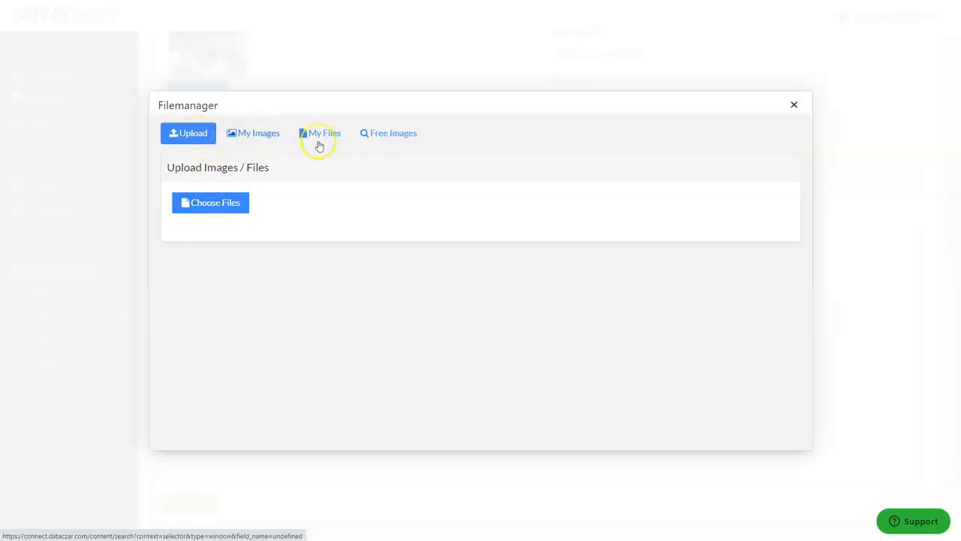
{"action": "left_click", "coordinate": [269, 137]}
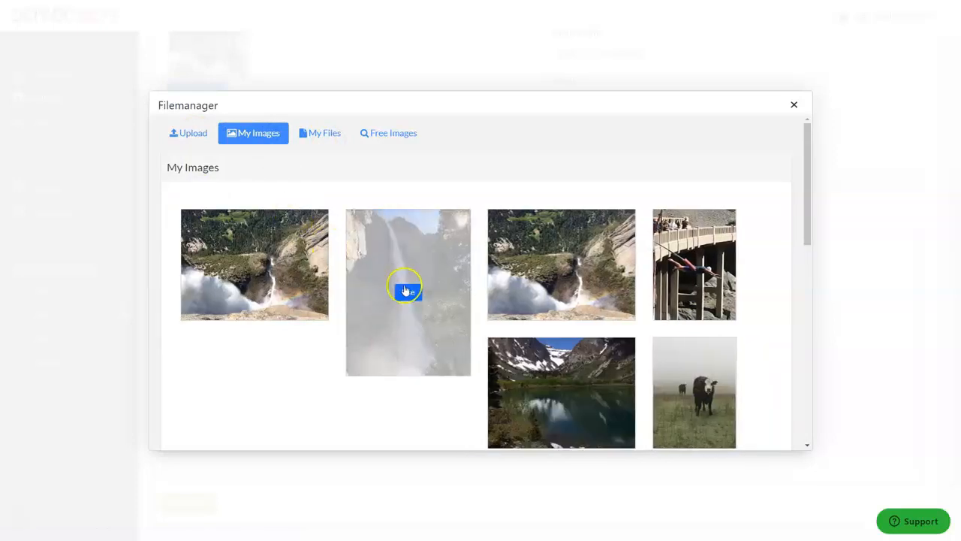
{"action": "left_click", "coordinate": [405, 290]}
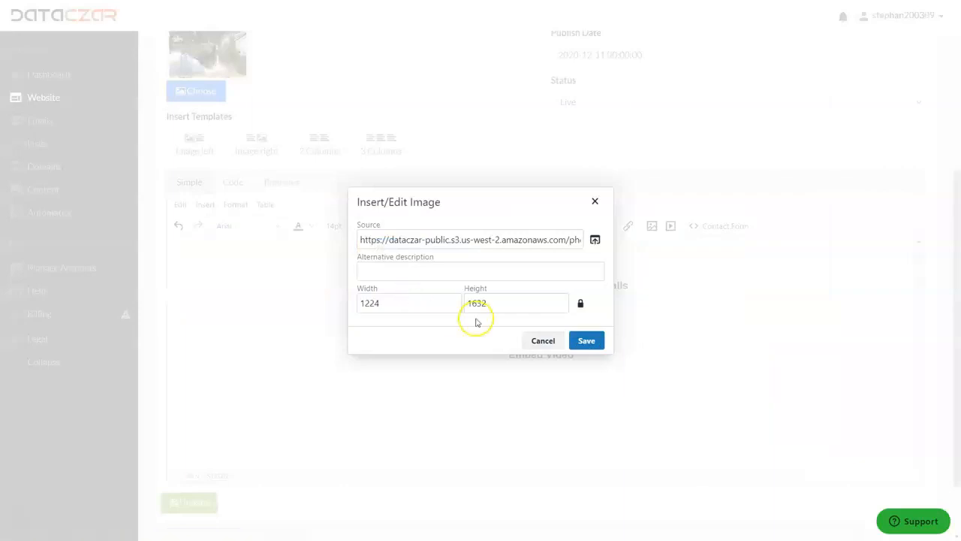
{"action": "left_click", "coordinate": [586, 343]}
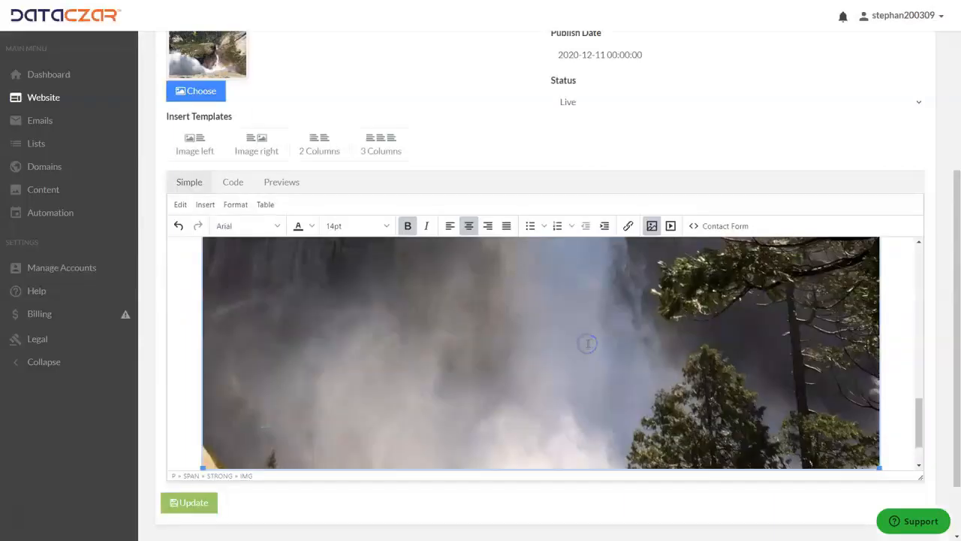
Shrink the inserted tall waterfall photo proportionally to about 70% of its inserted width
{"action": "scroll", "coordinate": [587, 324], "scroll_direction": "down", "scroll_amount": 1}
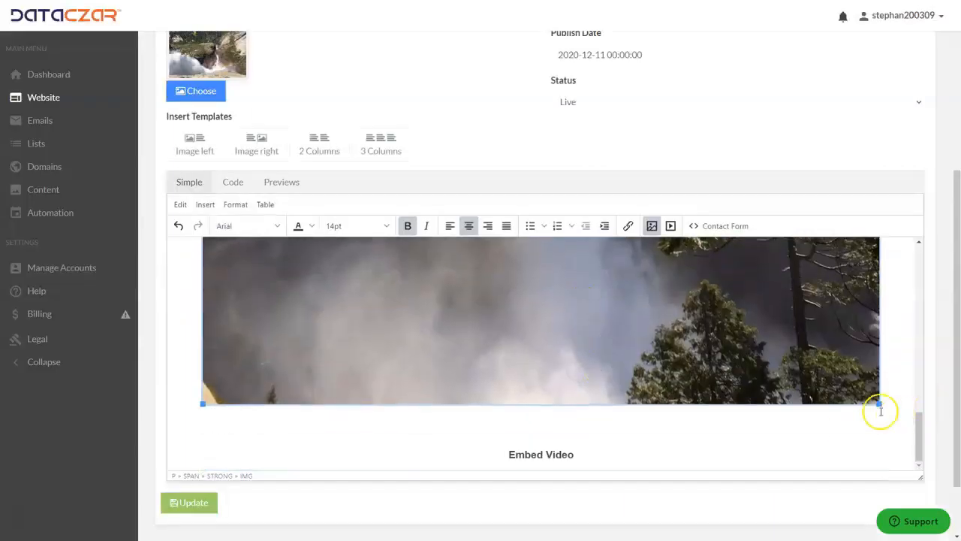
{"action": "left_click_drag", "start_coordinate": [878, 403], "coordinate": [832, 399]}
{"action": "scroll", "coordinate": [787, 327], "scroll_direction": "up", "scroll_amount": 1}
{"action": "scroll", "coordinate": [796, 328], "scroll_direction": "up", "scroll_amount": 2}
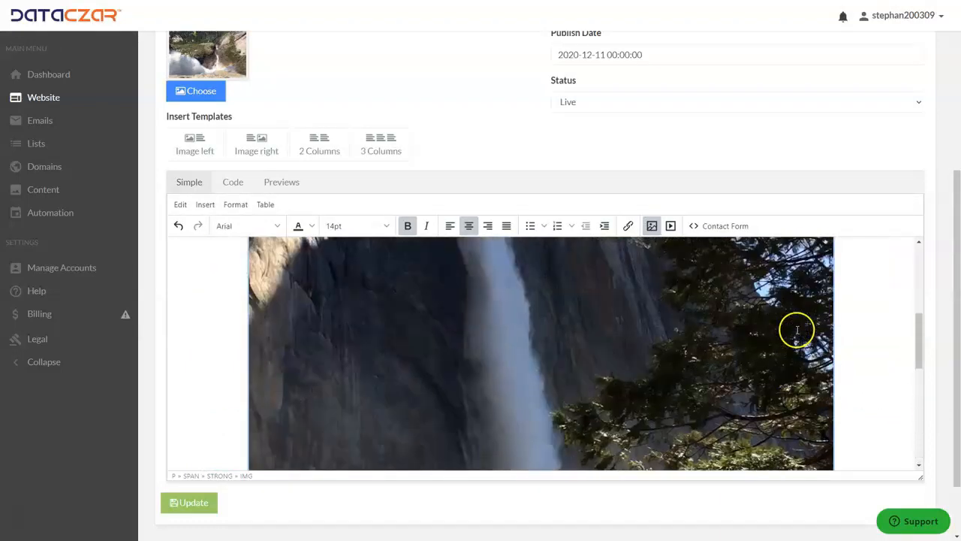
{"action": "scroll", "coordinate": [801, 338], "scroll_direction": "down", "scroll_amount": 3}
{"action": "left_click_drag", "start_coordinate": [833, 403], "coordinate": [719, 329]}
{"action": "scroll", "coordinate": [750, 335], "scroll_direction": "up", "scroll_amount": 3}
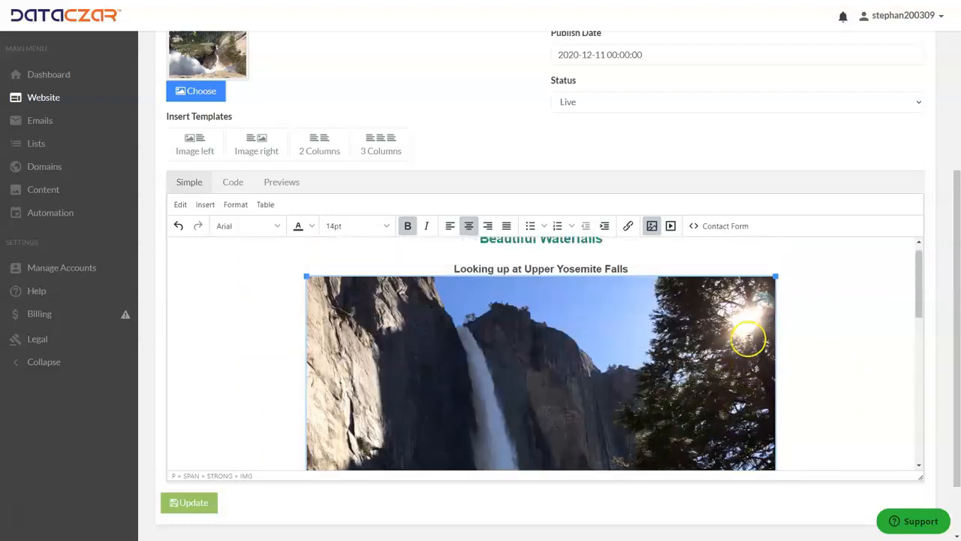
{"action": "scroll", "coordinate": [750, 338], "scroll_direction": "down", "scroll_amount": 1}
{"action": "scroll", "coordinate": [749, 339], "scroll_direction": "down", "scroll_amount": 3}
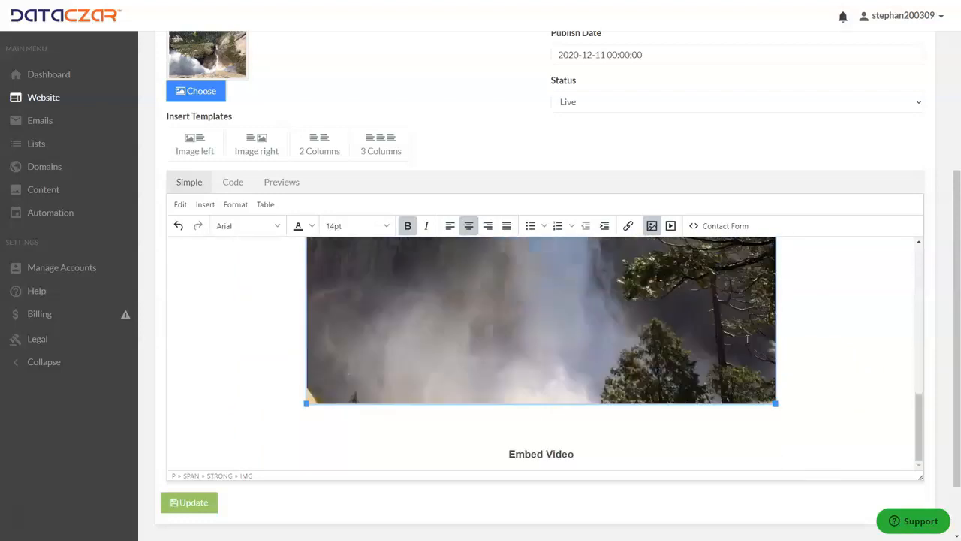
{"action": "left_click", "coordinate": [576, 454]}
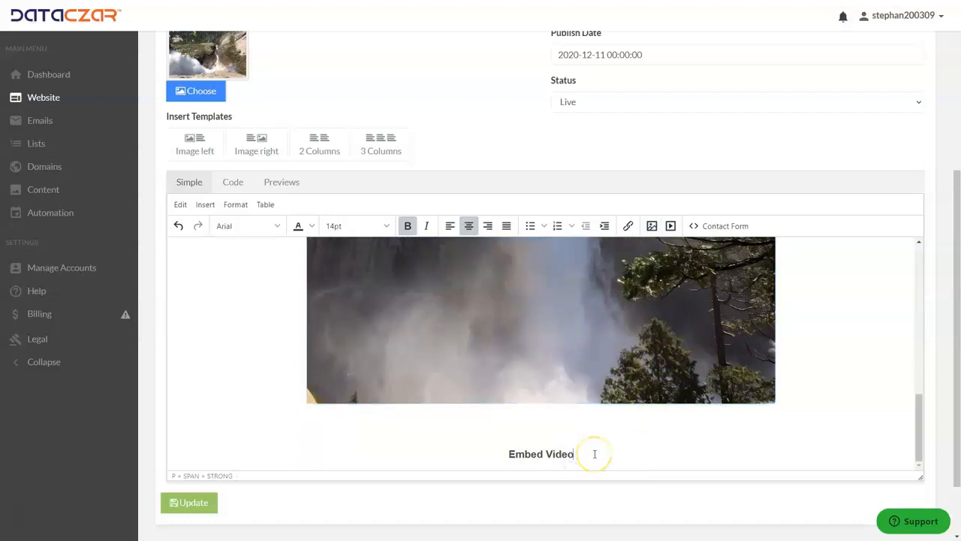
{"action": "key", "text": "Return"}
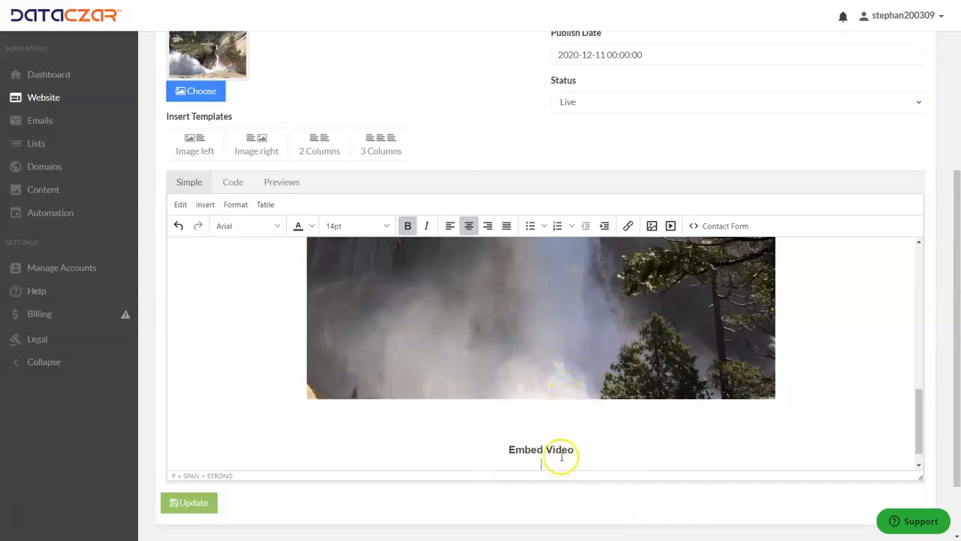
{"action": "left_click", "coordinate": [671, 227]}
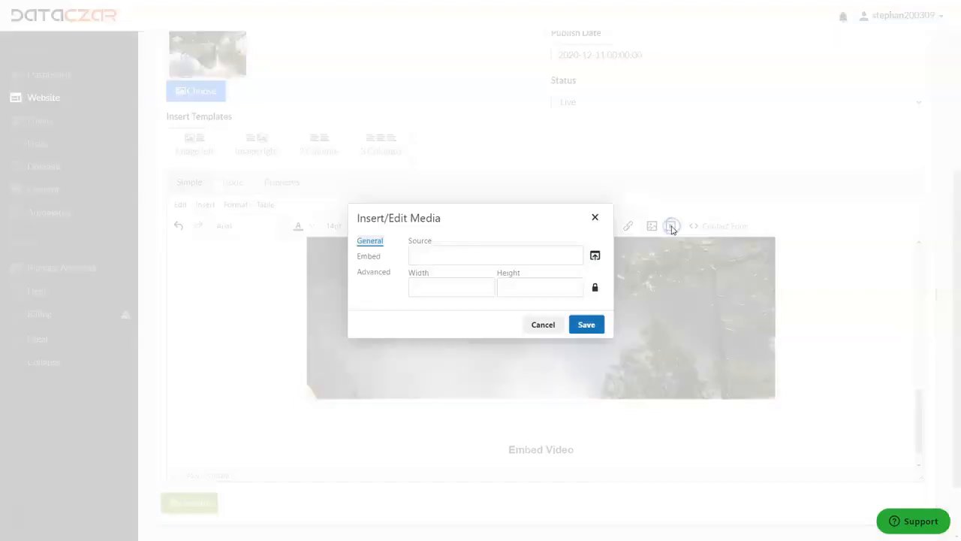
{"action": "left_click", "coordinate": [470, 254]}
{"action": "type", "text": "https://youtu.be/H6LhhQC4QOE"}
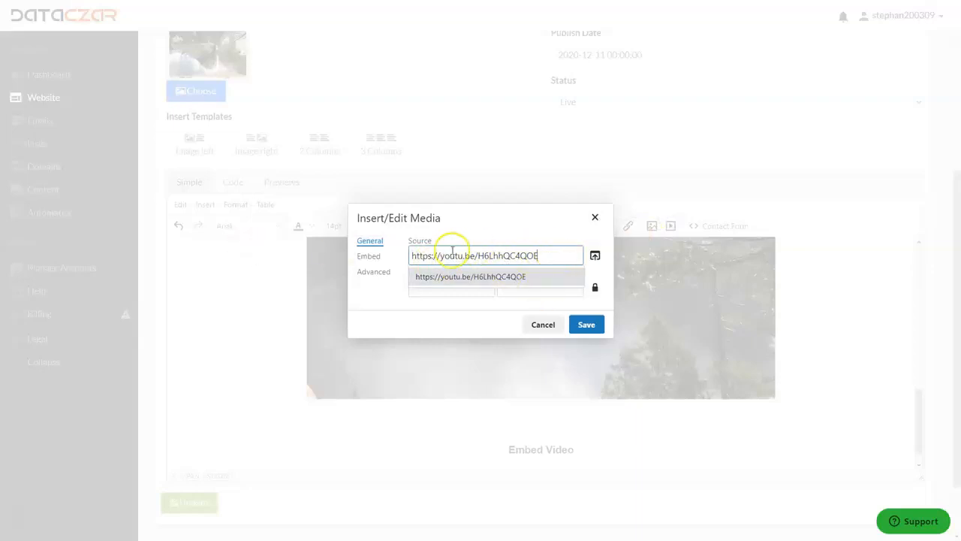
{"action": "left_click", "coordinate": [591, 324]}
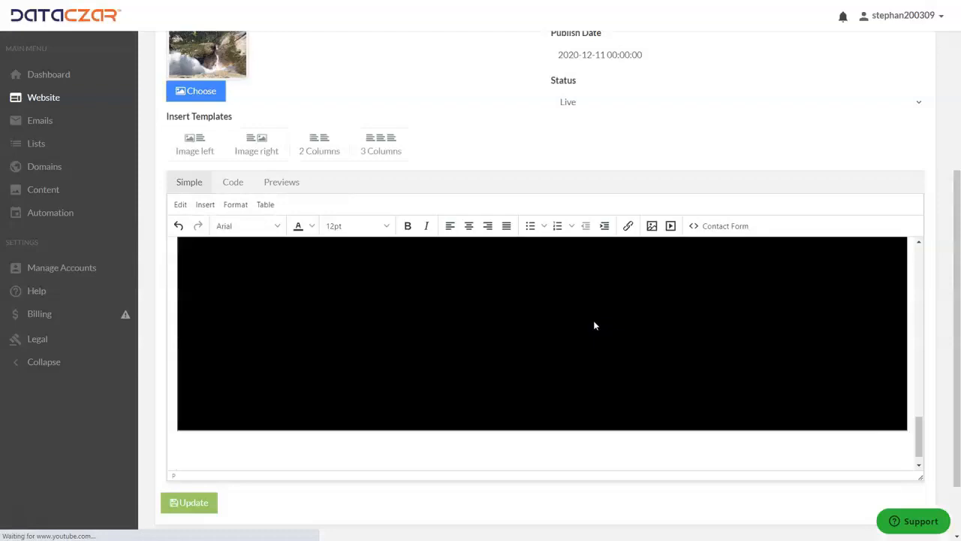
Check the embedded video and the rest of the Waterfalls page content, and save the page update
{"action": "scroll", "coordinate": [593, 325], "scroll_direction": "up", "scroll_amount": 4}
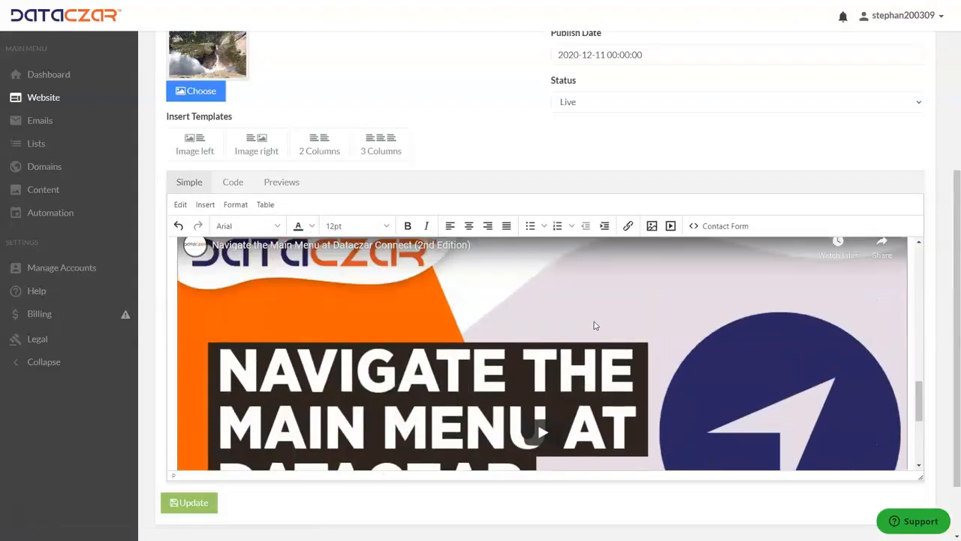
{"action": "scroll", "coordinate": [594, 324], "scroll_direction": "down", "scroll_amount": 2}
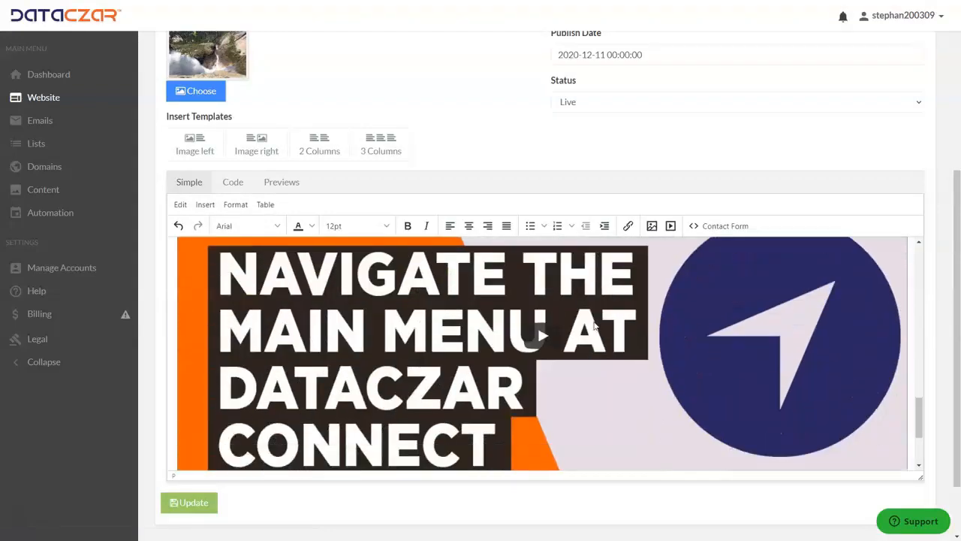
{"action": "scroll", "coordinate": [594, 324], "scroll_direction": "down", "scroll_amount": 3}
{"action": "scroll", "coordinate": [594, 324], "scroll_direction": "up", "scroll_amount": 5}
{"action": "scroll", "coordinate": [594, 324], "scroll_direction": "up", "scroll_amount": 5}
{"action": "left_click", "coordinate": [575, 285]}
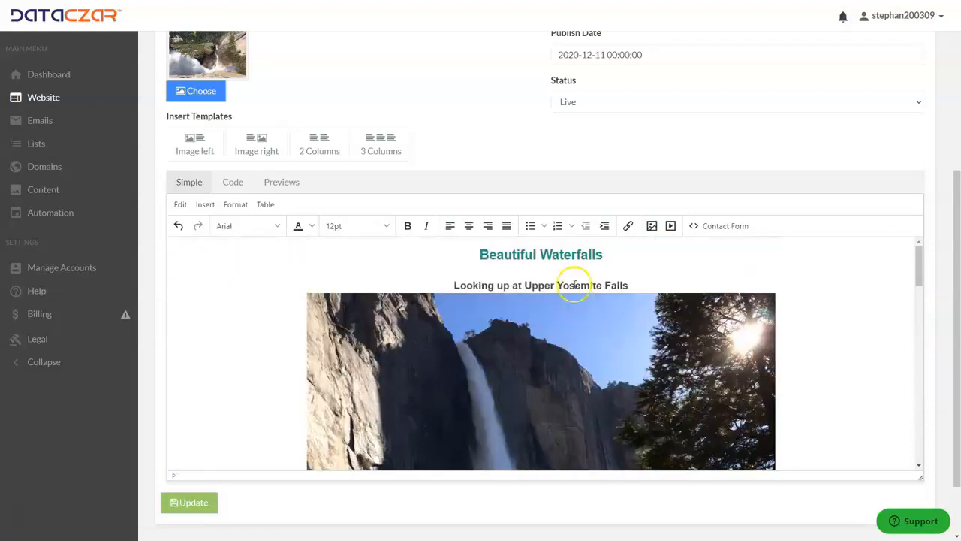
{"action": "scroll", "coordinate": [470, 223], "scroll_direction": "up", "scroll_amount": 3}
{"action": "scroll", "coordinate": [429, 187], "scroll_direction": "down", "scroll_amount": 4}
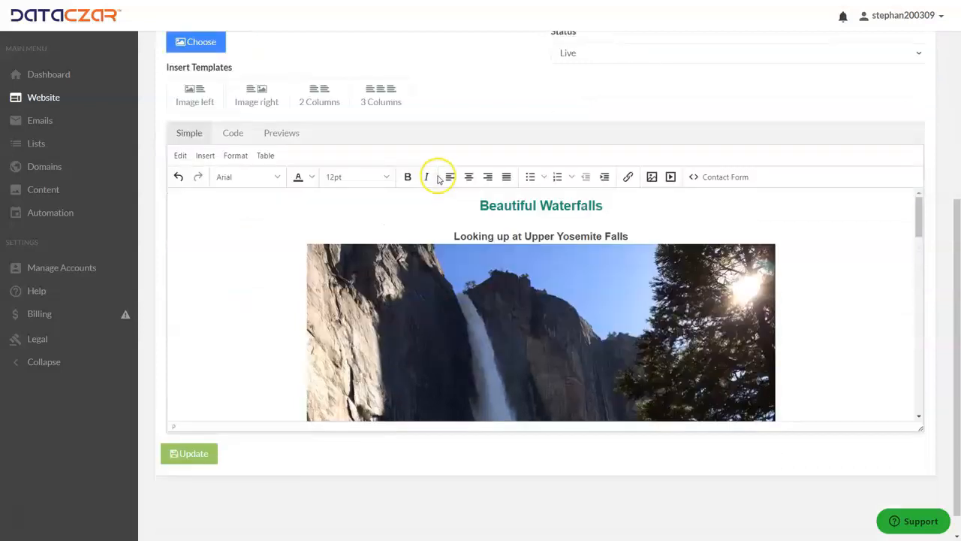
{"action": "scroll", "coordinate": [438, 178], "scroll_direction": "down", "scroll_amount": 1}
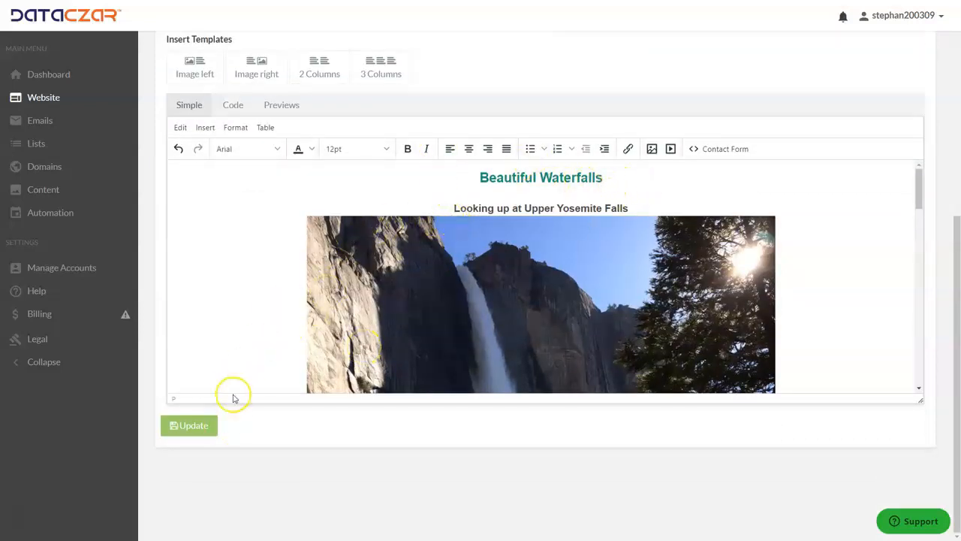
{"action": "left_click", "coordinate": [207, 431]}
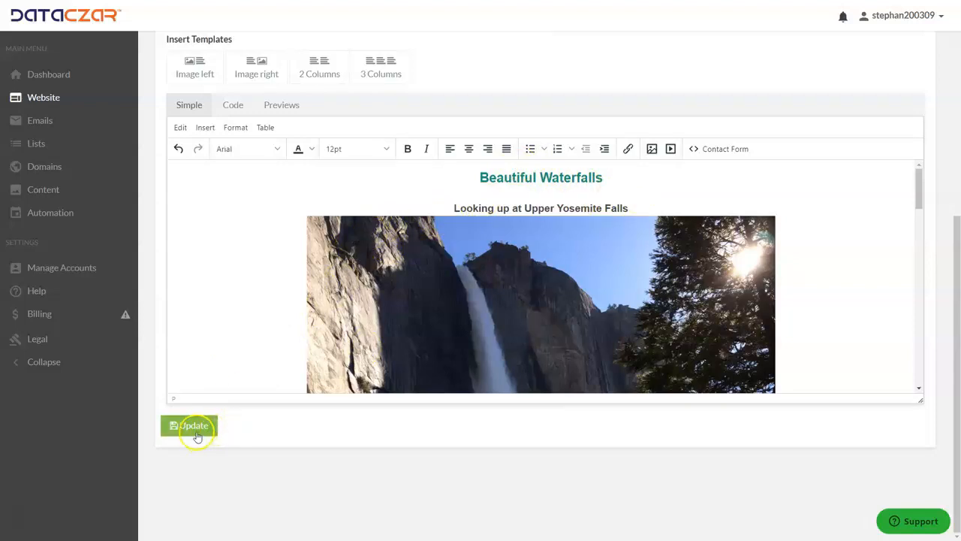
{"action": "left_click", "coordinate": [197, 433]}
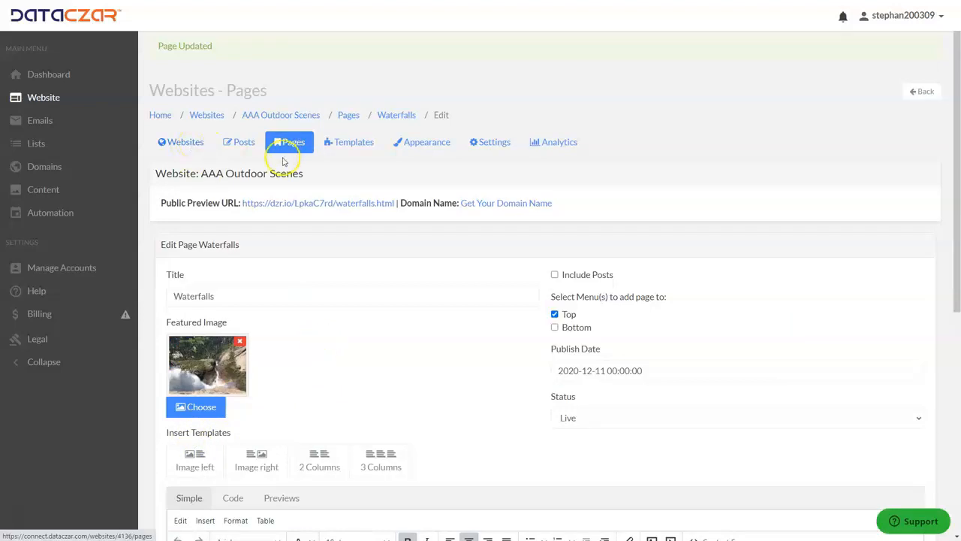
Switch to the live AAA Outdoor Scenes site, reload the Waterfalls page by way of the home page, and examine its images and video
{"action": "key", "text": "ctrl+Tab"}
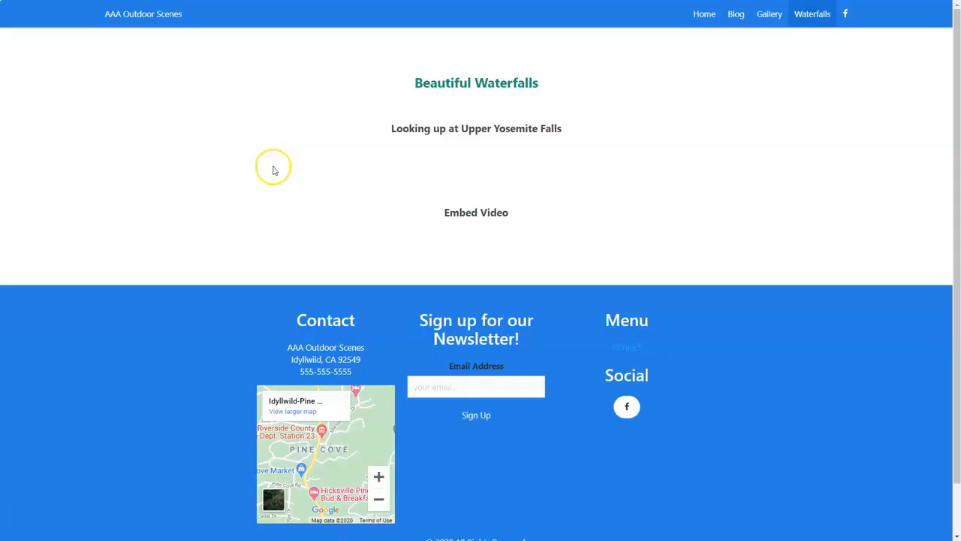
{"action": "left_click", "coordinate": [706, 15]}
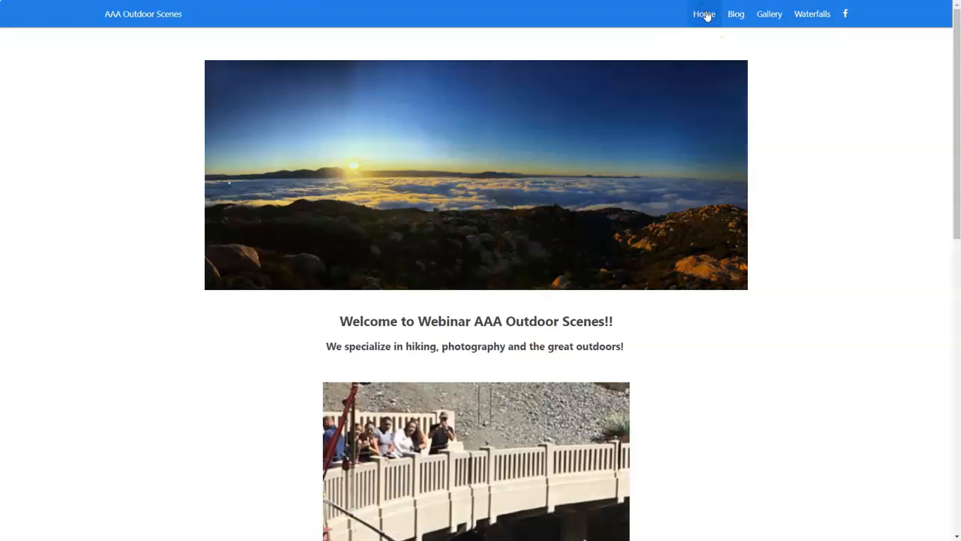
{"action": "left_click", "coordinate": [699, 10]}
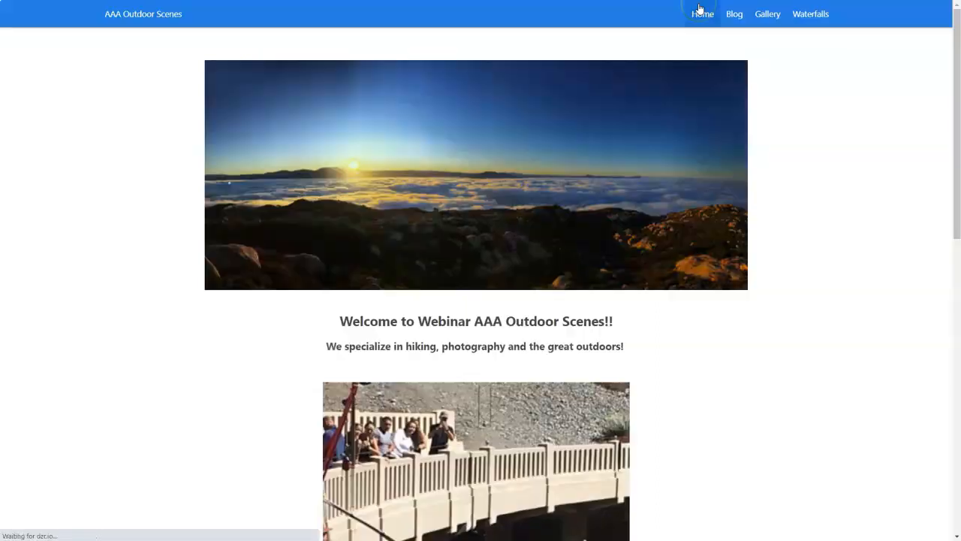
{"action": "left_click", "coordinate": [806, 17]}
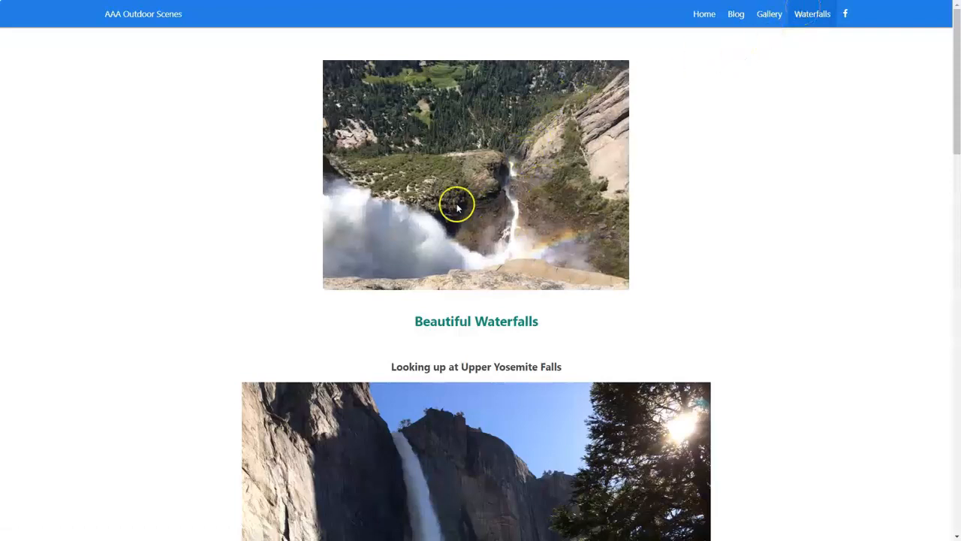
{"action": "scroll", "coordinate": [469, 197], "scroll_direction": "down", "scroll_amount": 2}
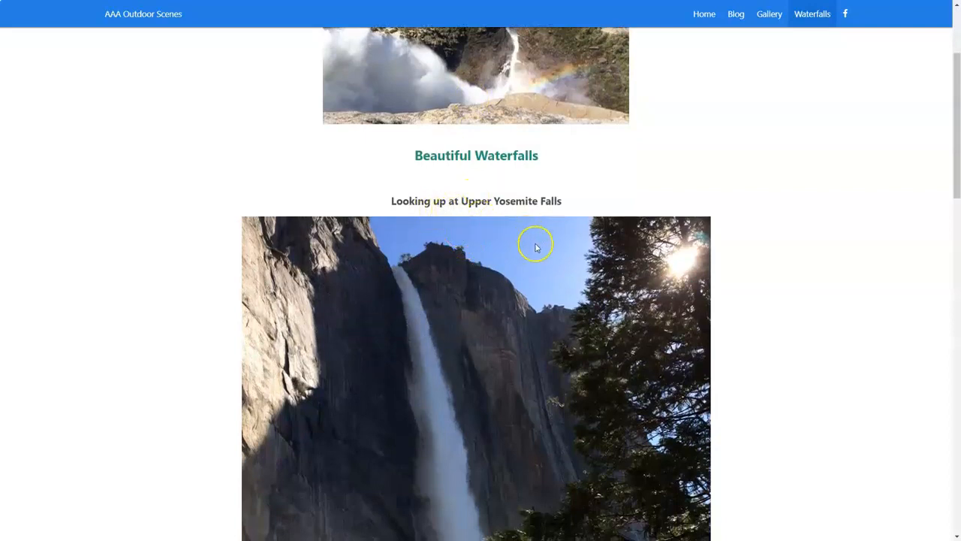
{"action": "scroll", "coordinate": [535, 247], "scroll_direction": "down", "scroll_amount": 6}
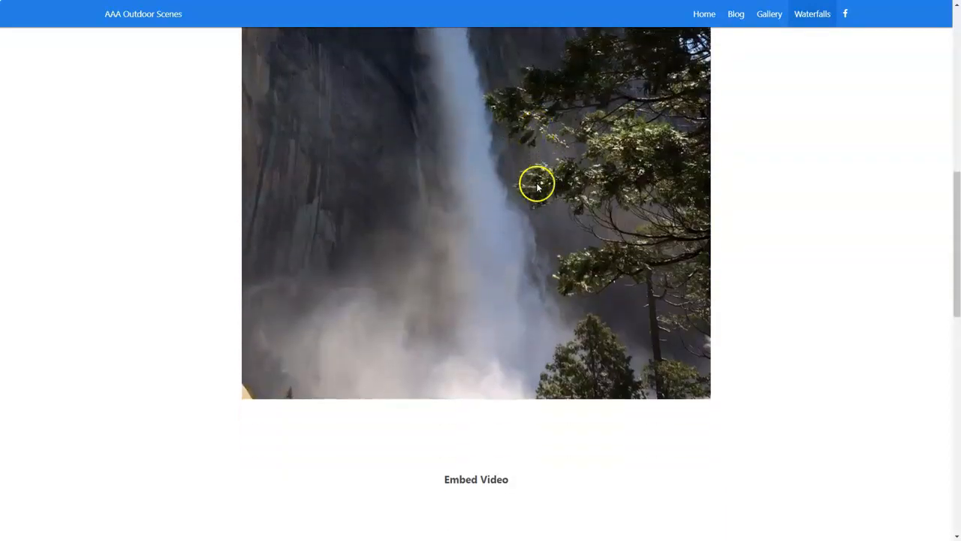
{"action": "scroll", "coordinate": [498, 150], "scroll_direction": "down", "scroll_amount": 4}
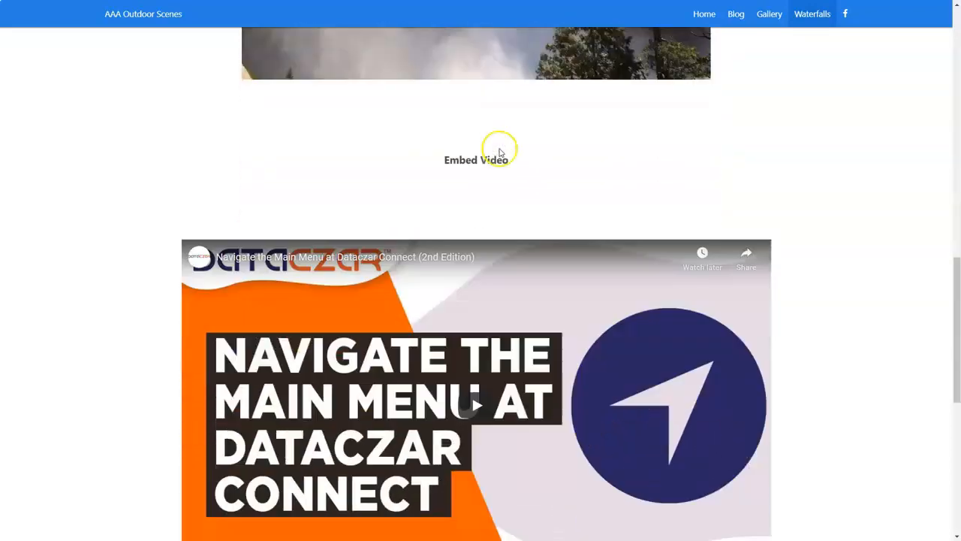
{"action": "scroll", "coordinate": [498, 150], "scroll_direction": "down", "scroll_amount": 2}
{"action": "scroll", "coordinate": [493, 188], "scroll_direction": "up", "scroll_amount": 2}
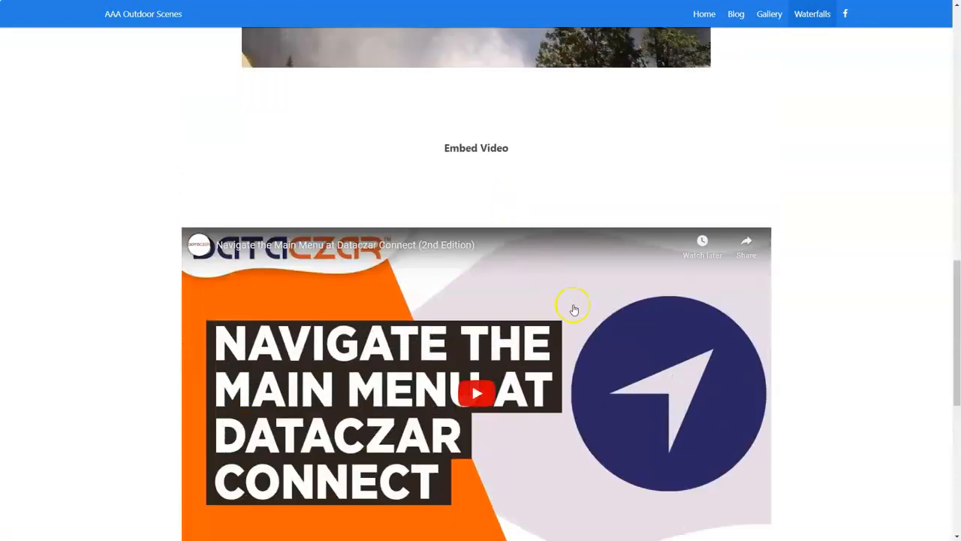
Play the embedded video on the live Waterfalls page for a moment and pause it
{"action": "left_click", "coordinate": [476, 393]}
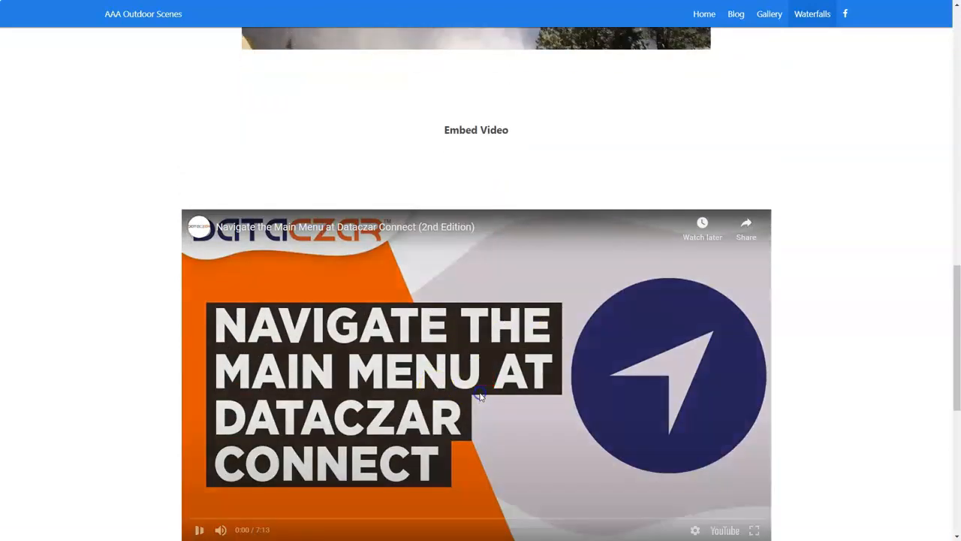
{"action": "scroll", "coordinate": [439, 338], "scroll_direction": "down", "scroll_amount": 1}
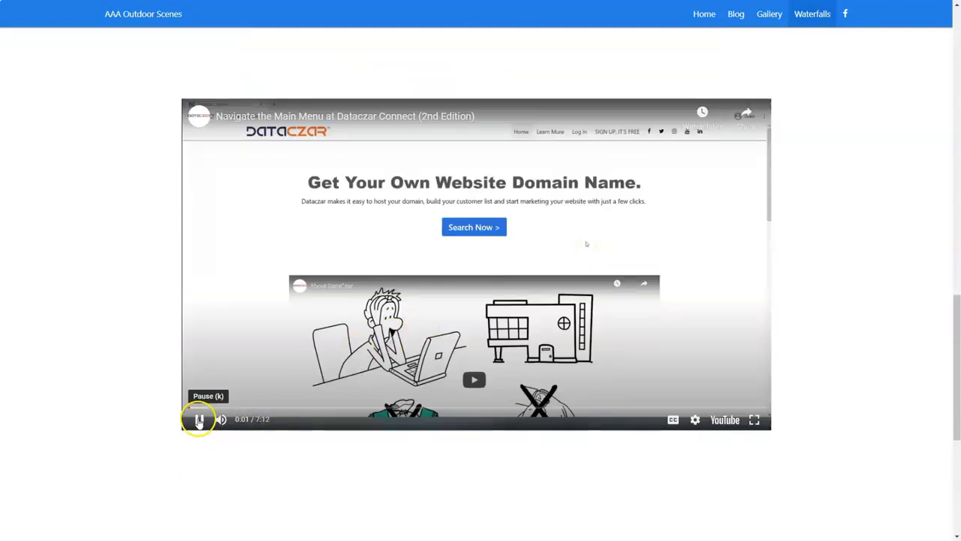
{"action": "left_click", "coordinate": [199, 420]}
Review the live Waterfalls page's featured image and inline photo again, and close the live site to return to the page editor
{"action": "scroll", "coordinate": [314, 304], "scroll_direction": "up", "scroll_amount": 7}
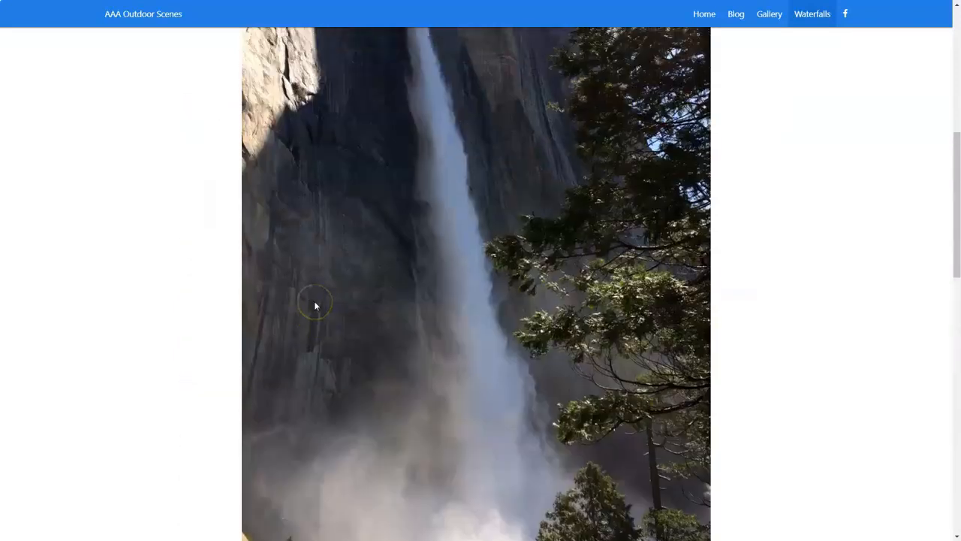
{"action": "scroll", "coordinate": [316, 305], "scroll_direction": "up", "scroll_amount": 5}
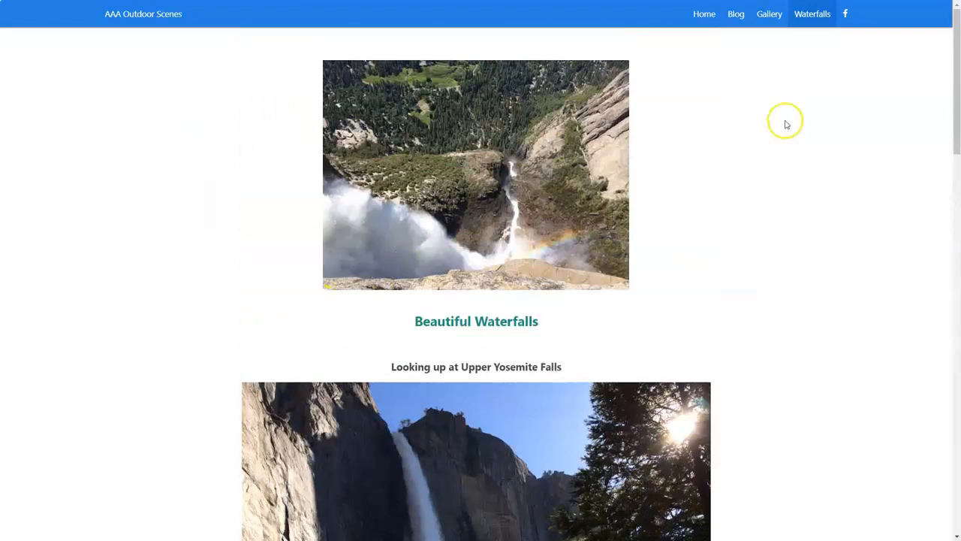
{"action": "scroll", "coordinate": [534, 193], "scroll_direction": "down", "scroll_amount": 12}
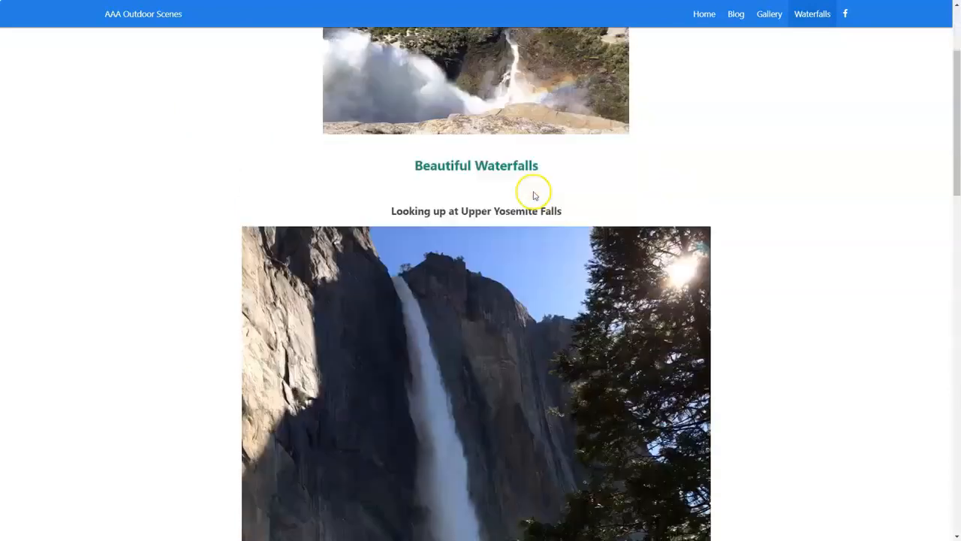
{"action": "scroll", "coordinate": [534, 198], "scroll_direction": "up", "scroll_amount": 12}
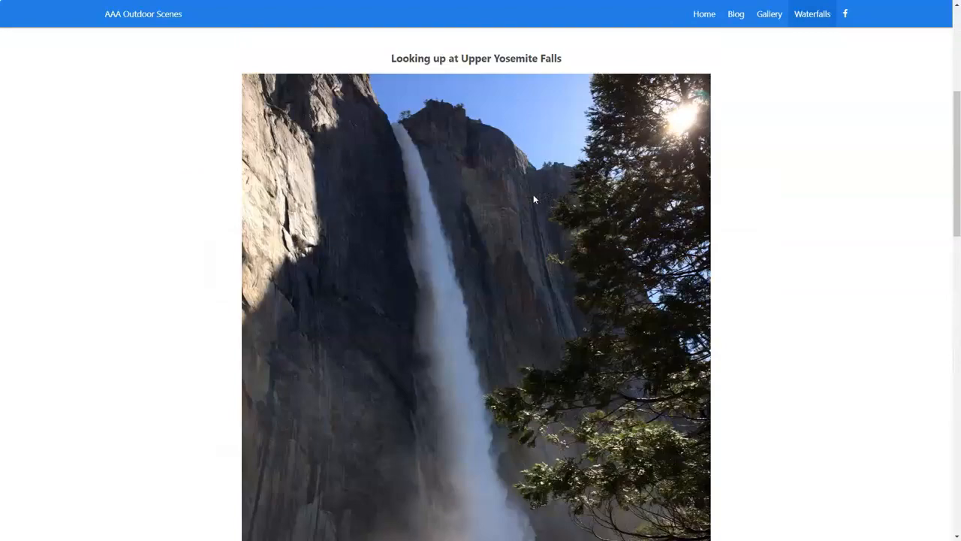
{"action": "key", "text": "ctrl+w"}
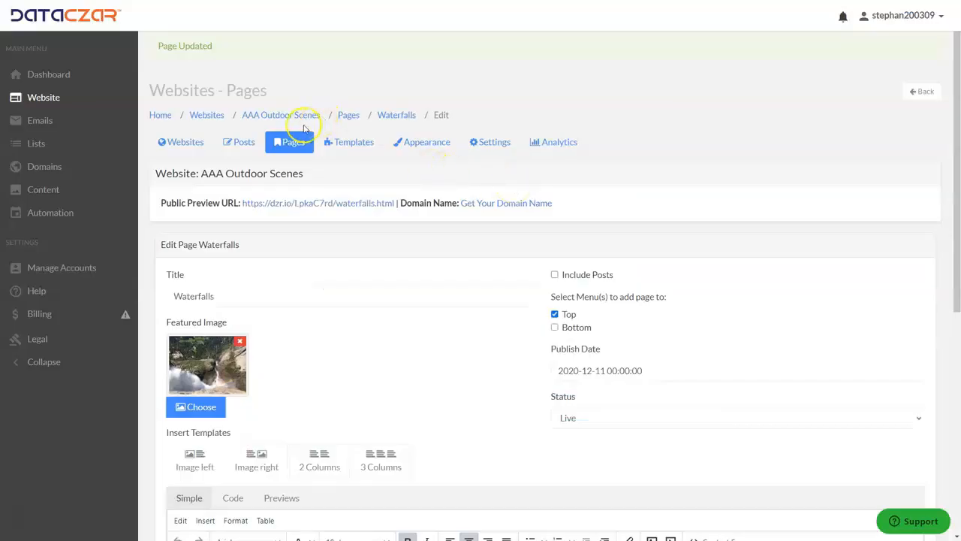
Browse the featured tutorial videos in the help section and return to the account dashboard
{"action": "left_click", "coordinate": [34, 295]}
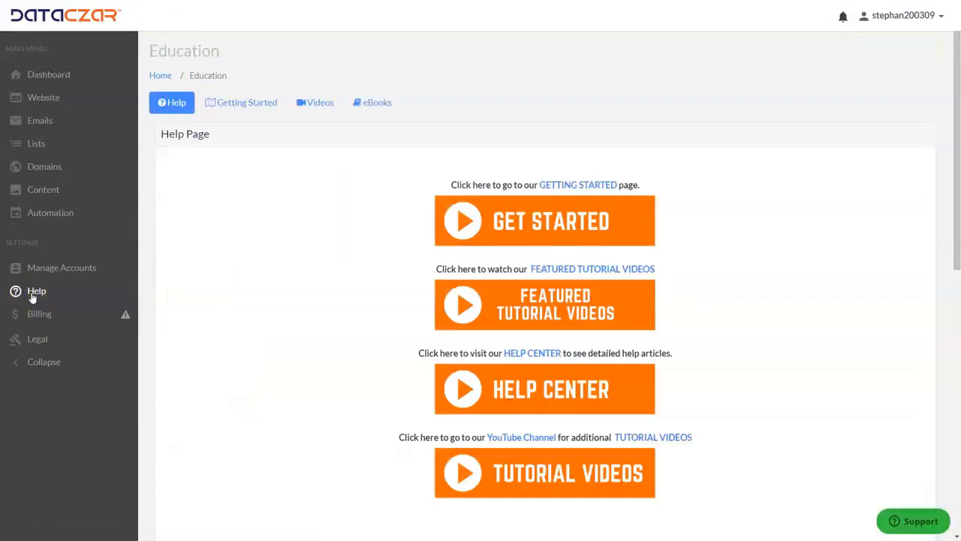
{"action": "left_click", "coordinate": [571, 311]}
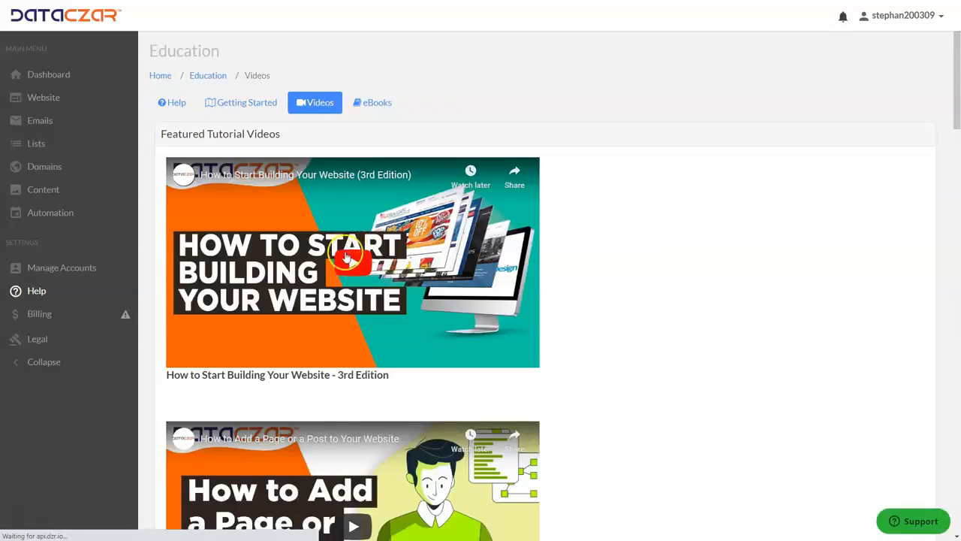
{"action": "scroll", "coordinate": [349, 240], "scroll_direction": "down", "scroll_amount": 3}
{"action": "scroll", "coordinate": [346, 254], "scroll_direction": "down", "scroll_amount": 2}
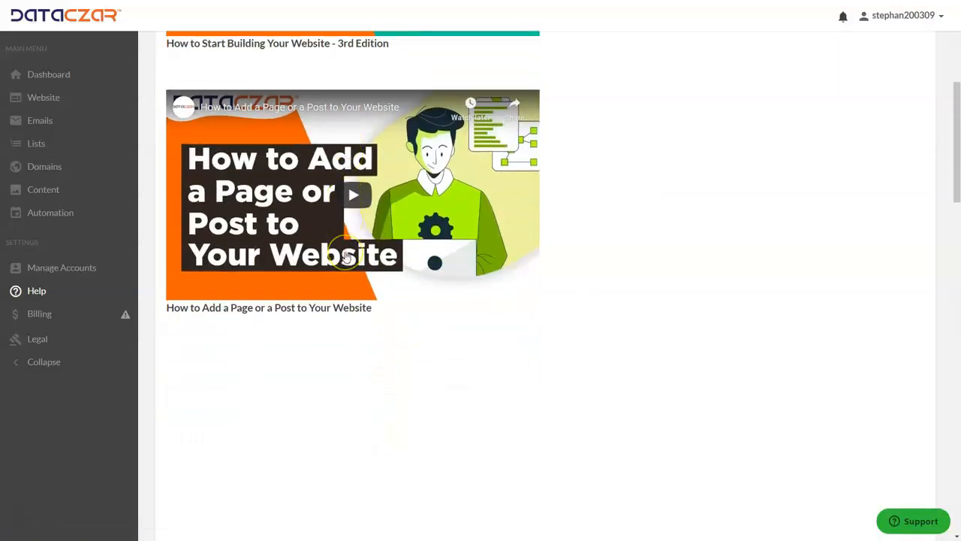
{"action": "scroll", "coordinate": [346, 257], "scroll_direction": "down", "scroll_amount": 2}
{"action": "scroll", "coordinate": [345, 257], "scroll_direction": "down", "scroll_amount": 4}
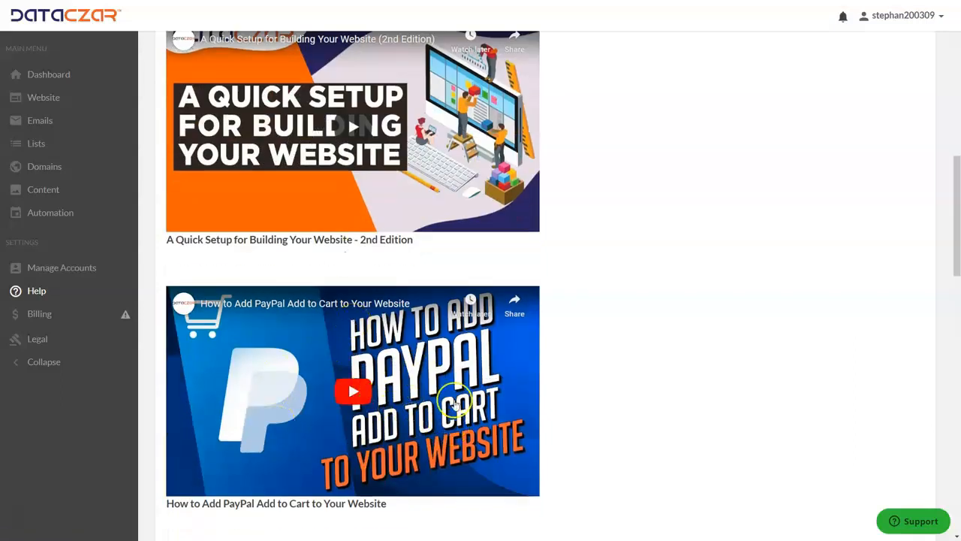
{"action": "scroll", "coordinate": [438, 363], "scroll_direction": "up", "scroll_amount": 5}
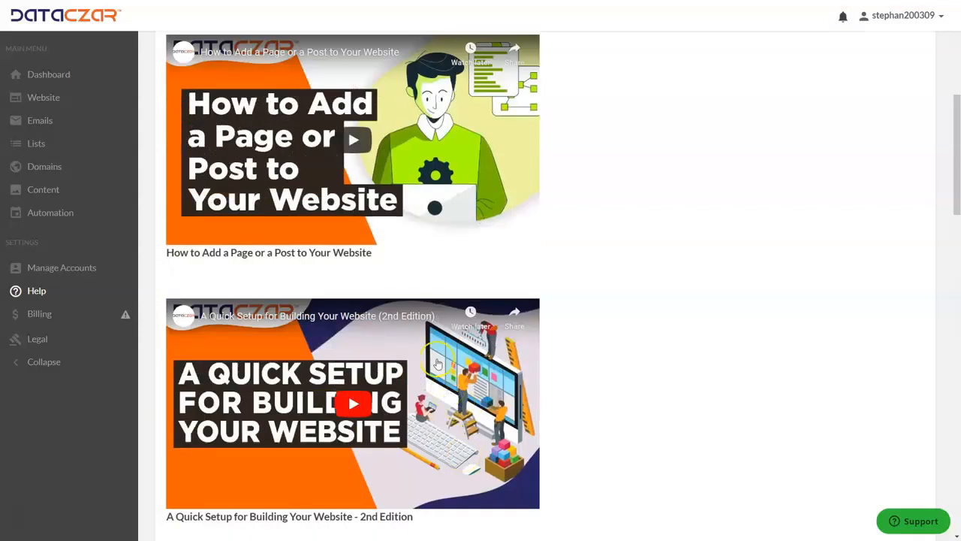
{"action": "scroll", "coordinate": [437, 364], "scroll_direction": "up", "scroll_amount": 5}
{"action": "scroll", "coordinate": [431, 342], "scroll_direction": "up", "scroll_amount": 1}
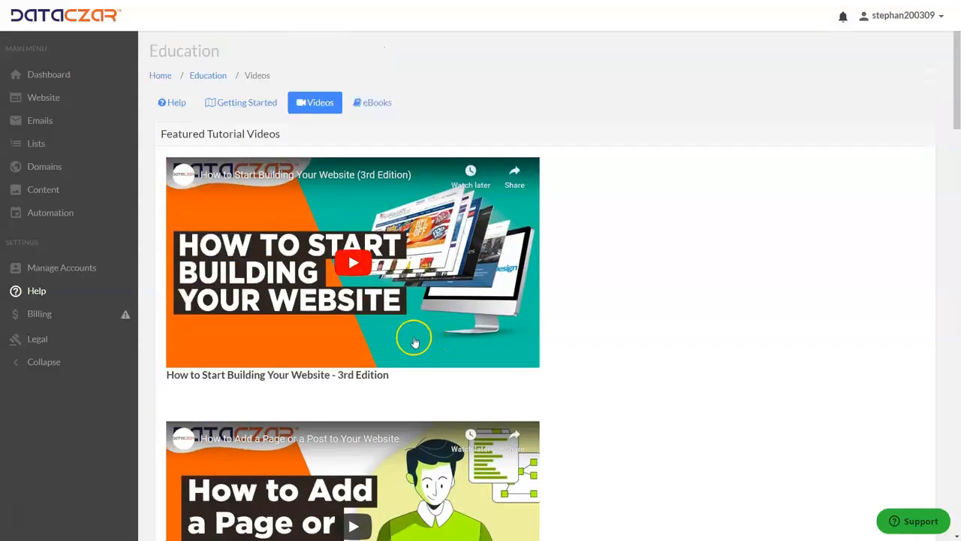
{"action": "left_click", "coordinate": [46, 78]}
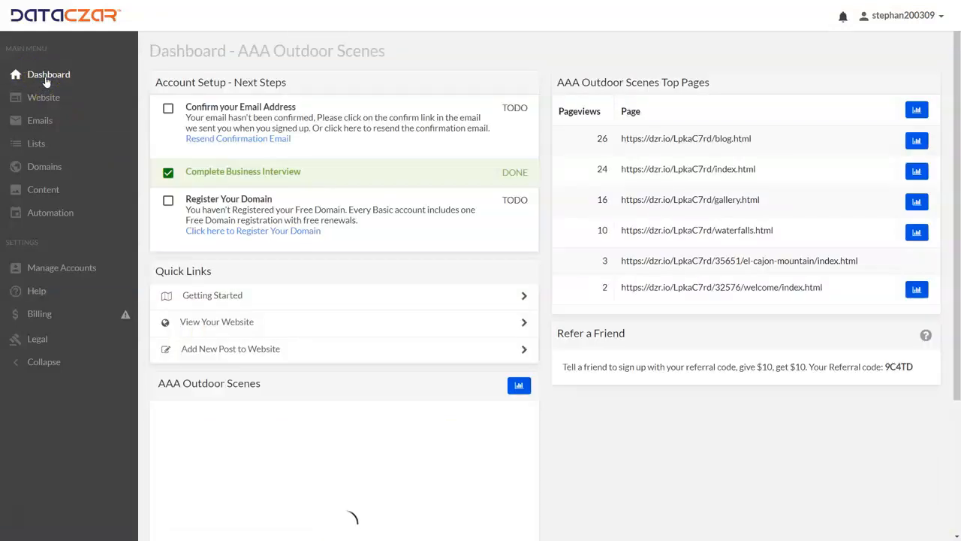